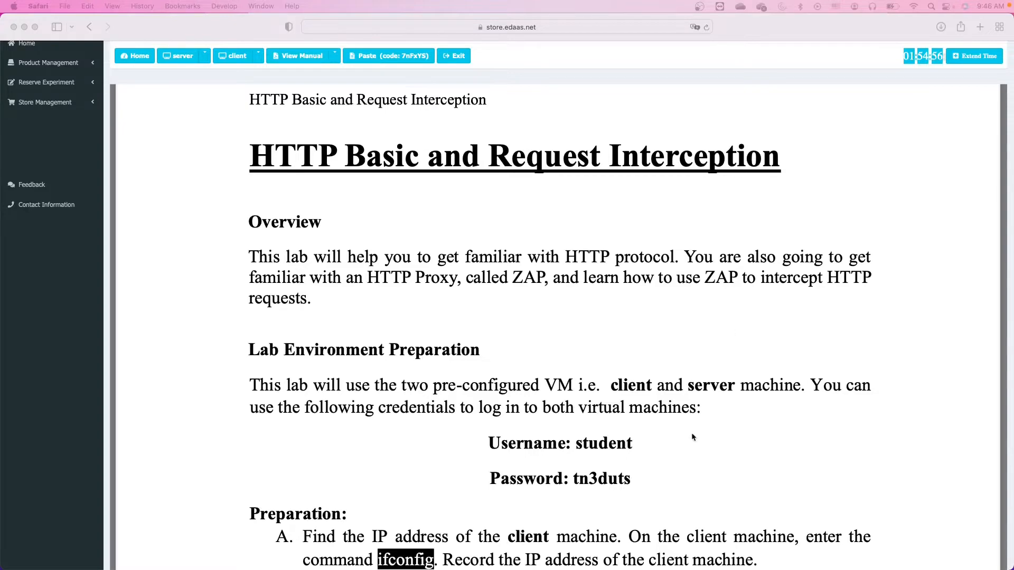
# Scroll the lab manual to the Task 0 – Launch WebGoat section and its server start command.
pyautogui.scroll(-7, 692, 449)
pyautogui.scroll(-6, 691, 448)
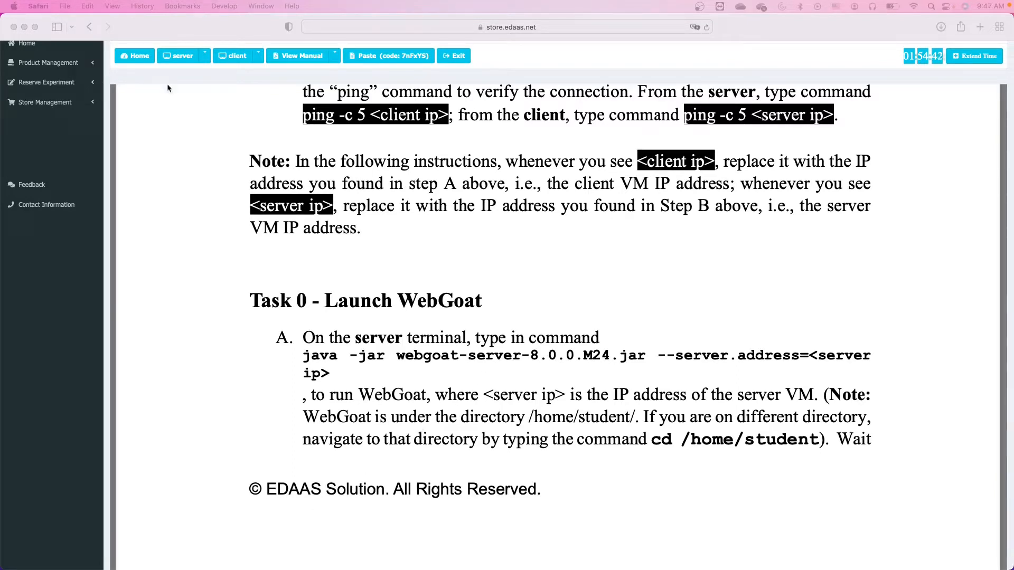
pyautogui.scroll(1, 248, 158)
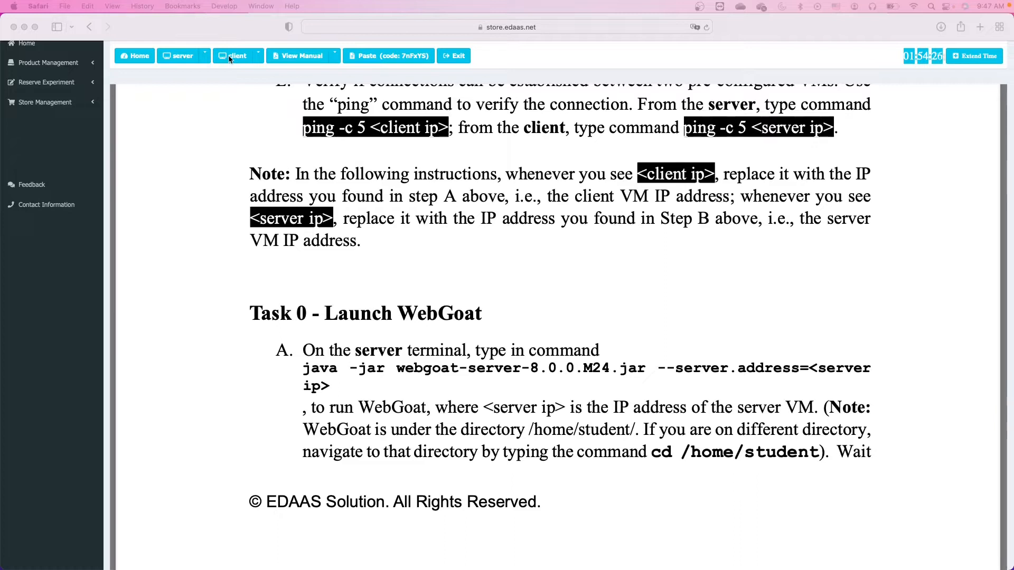
pyautogui.click(183, 59)
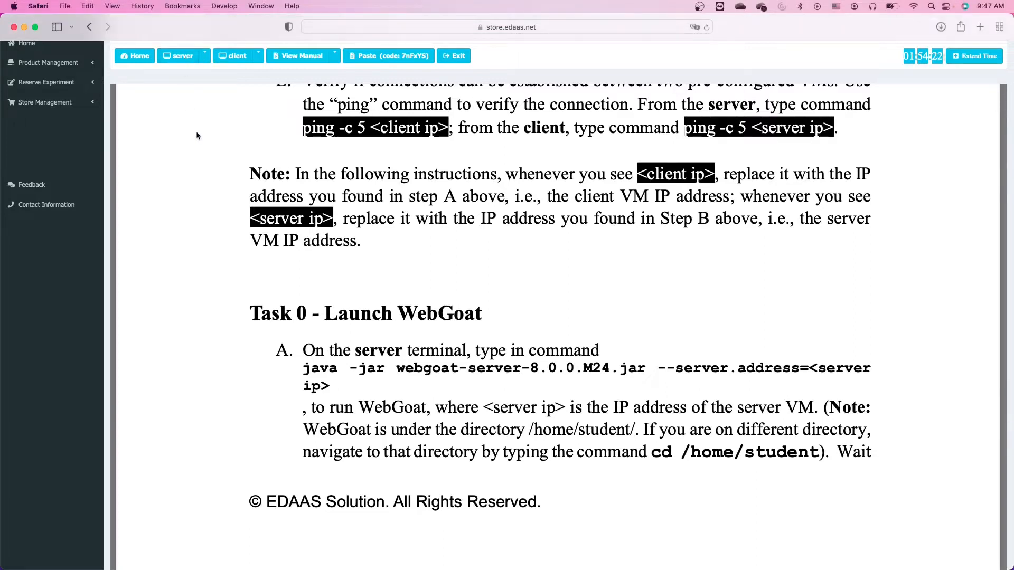
# On the server terminal, enter java -jar webgoat-server-8.0.0.M24.jar --server.address=192.168.1.182 without running it.
pyautogui.click(180, 59)
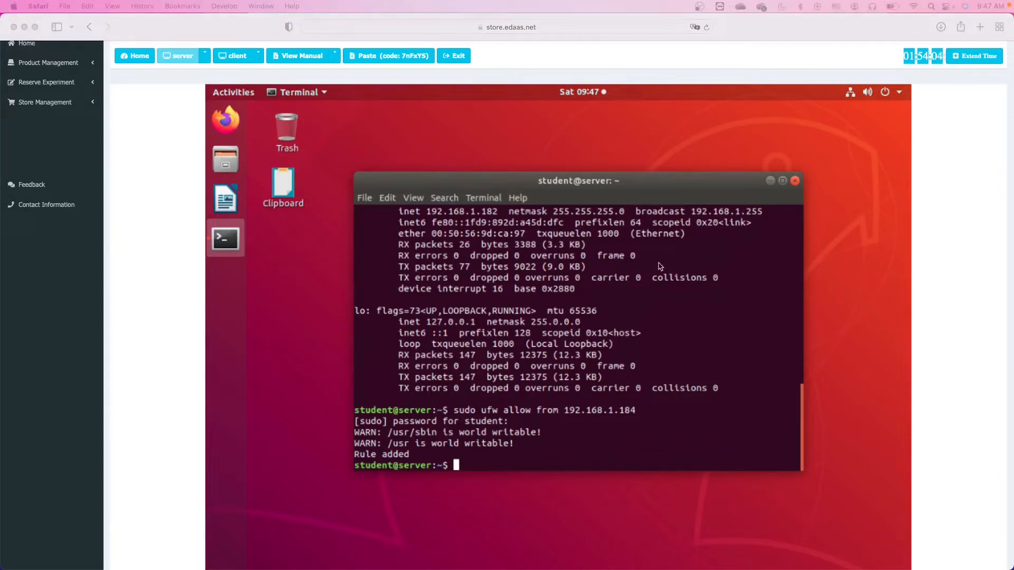
pyautogui.click(638, 333)
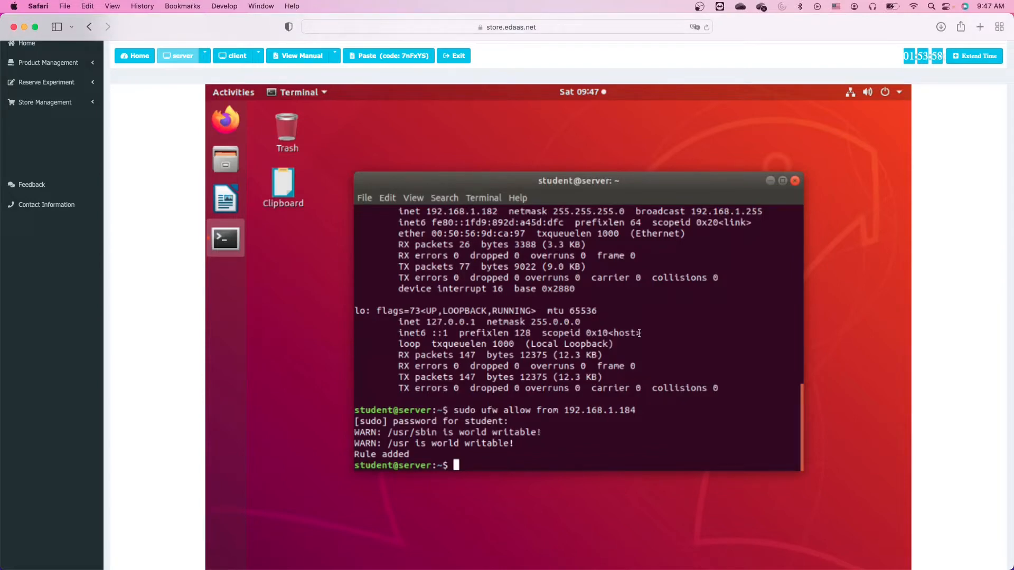
pyautogui.write('ja')
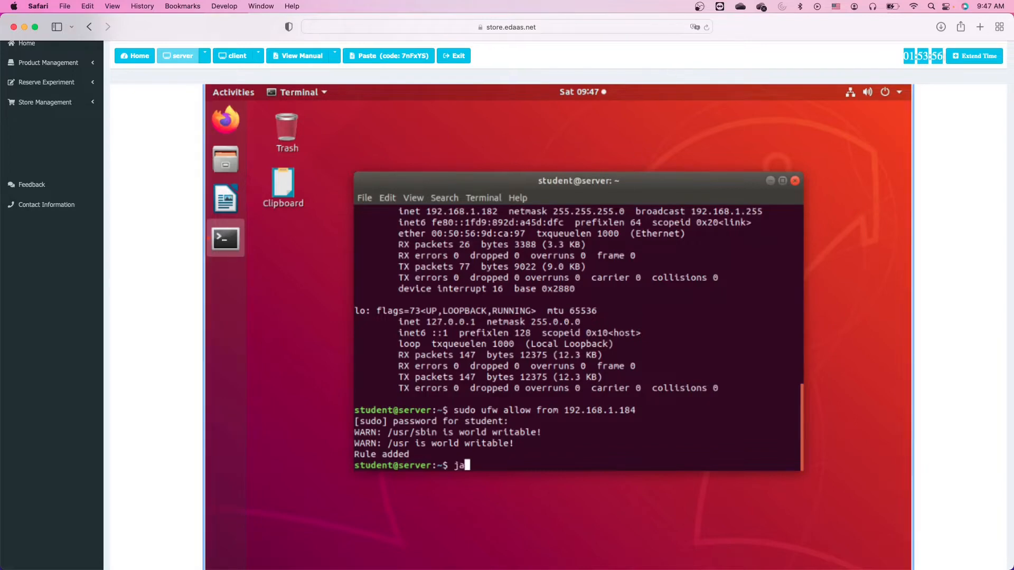
pyautogui.write('va -jar webg')
pyautogui.press('Tab')
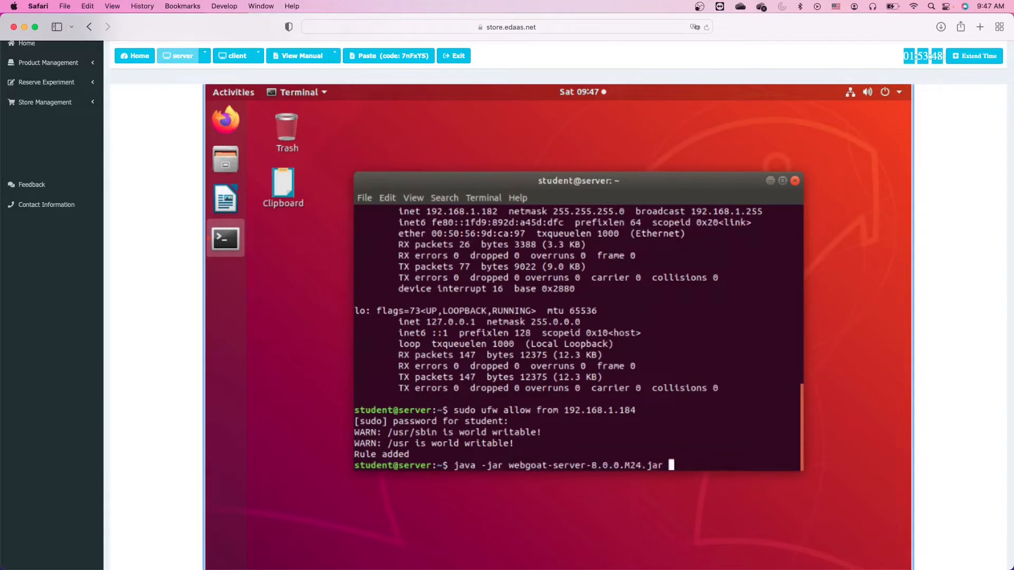
pyautogui.write('--server.address=')
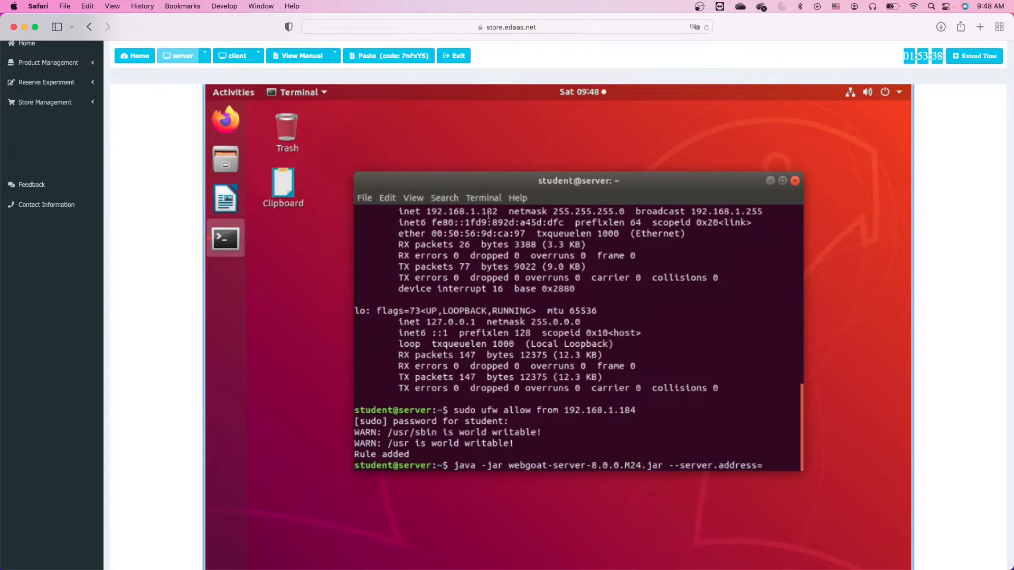
pyautogui.write('192.1')
pyautogui.scroll(5, 483, 368)
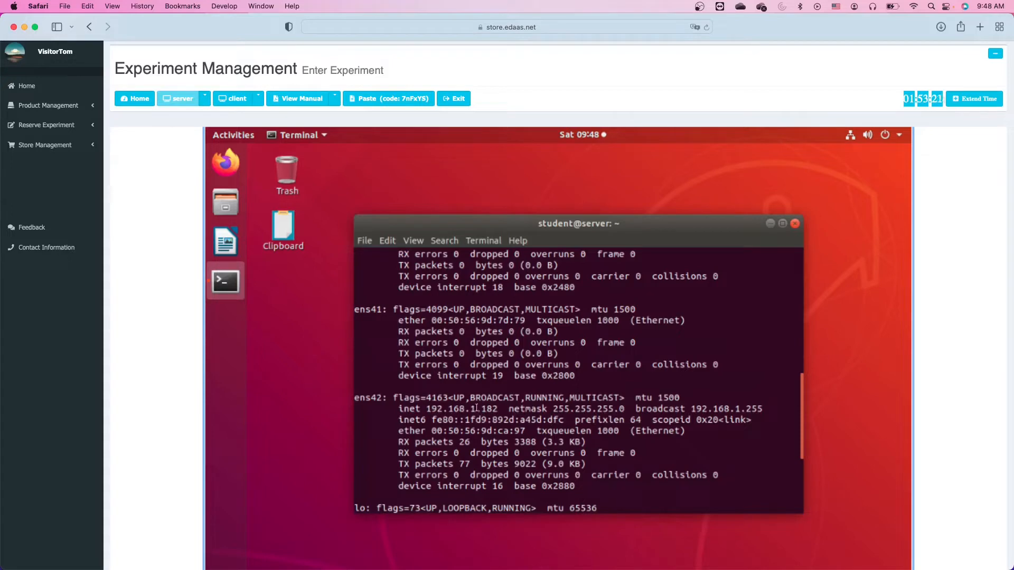
pyautogui.scroll(-10, 525, 429)
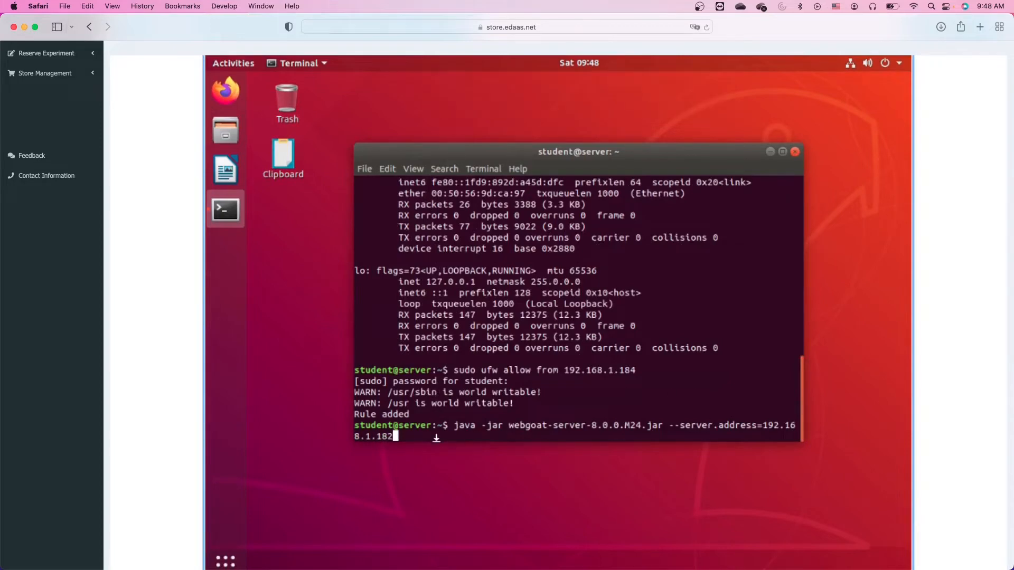
# Run the command to start the WebGoat server on port 8080.
pyautogui.press('Return')
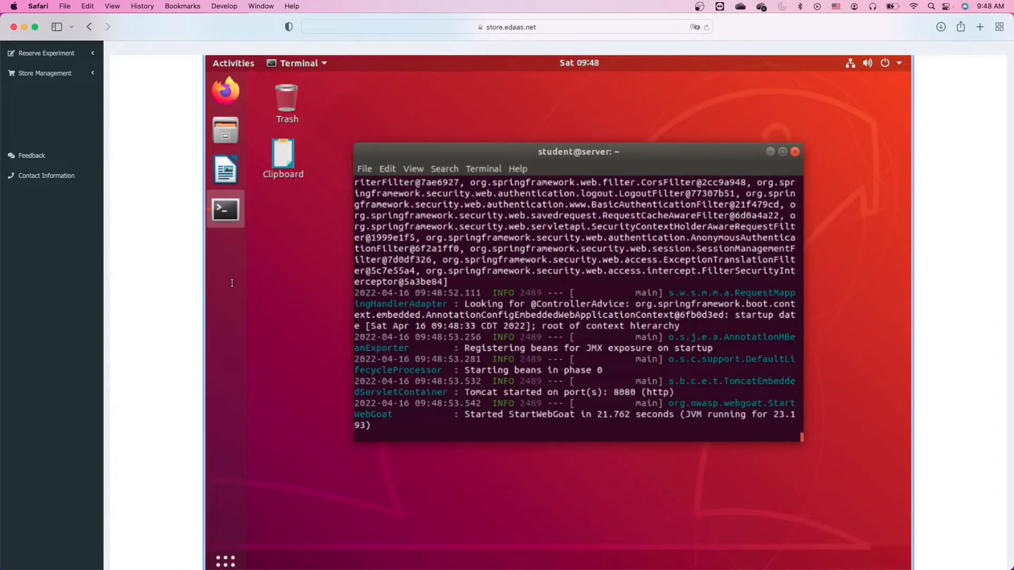
pyautogui.scroll(2, 133, 287)
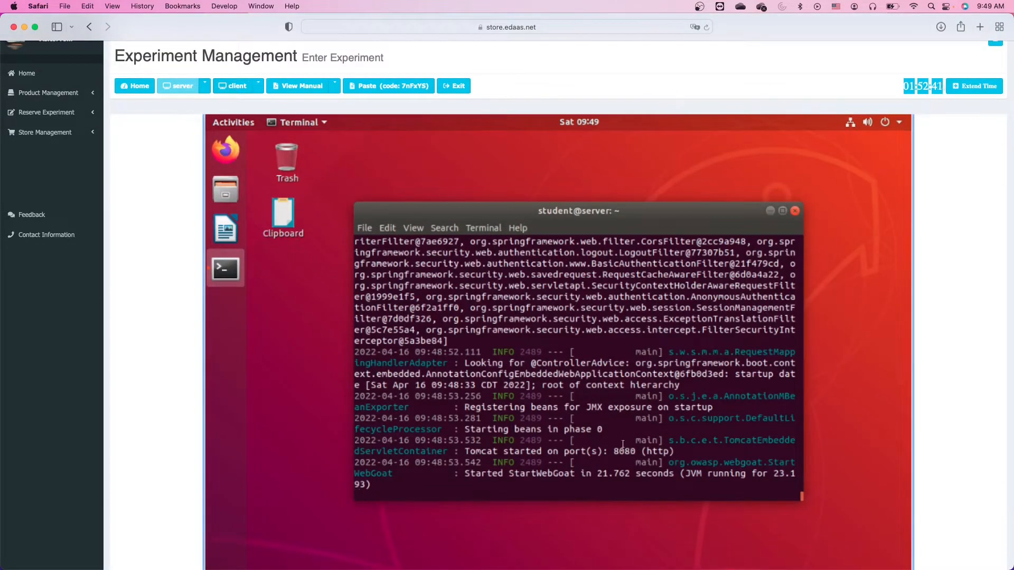
pyautogui.scroll(1, 615, 412)
# Check the server's IP with ifconfig in a second terminal tab, then move to the client machine.
pyautogui.hotkey('ctrl', 'shift', 't')
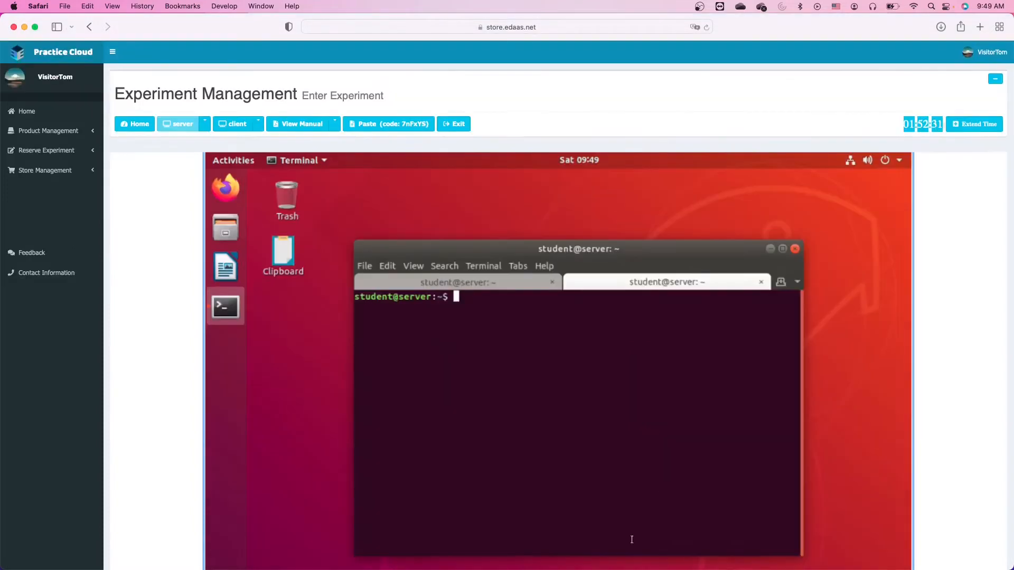
pyautogui.write('ifconfig')
pyautogui.press('Return')
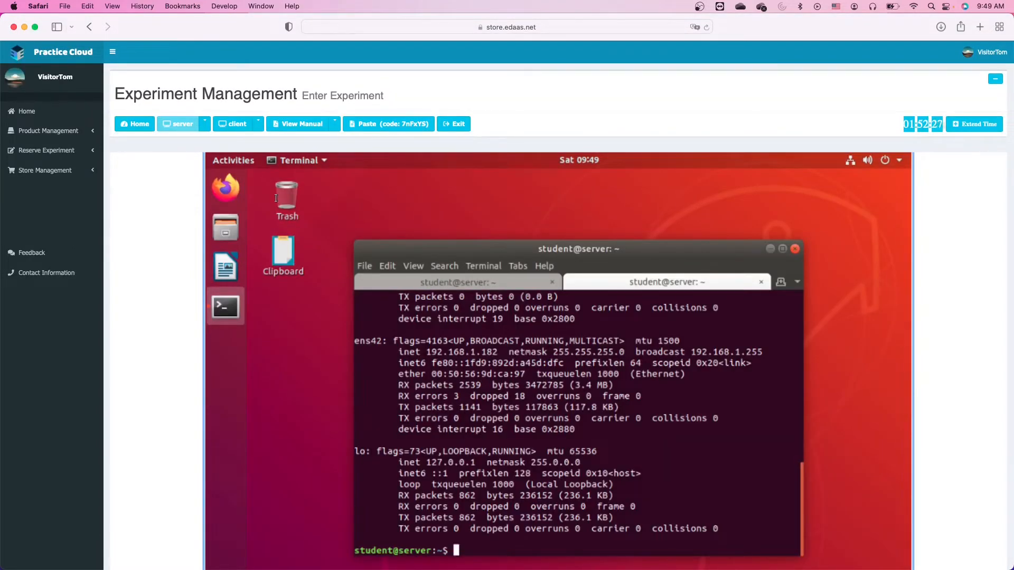
pyautogui.click(236, 126)
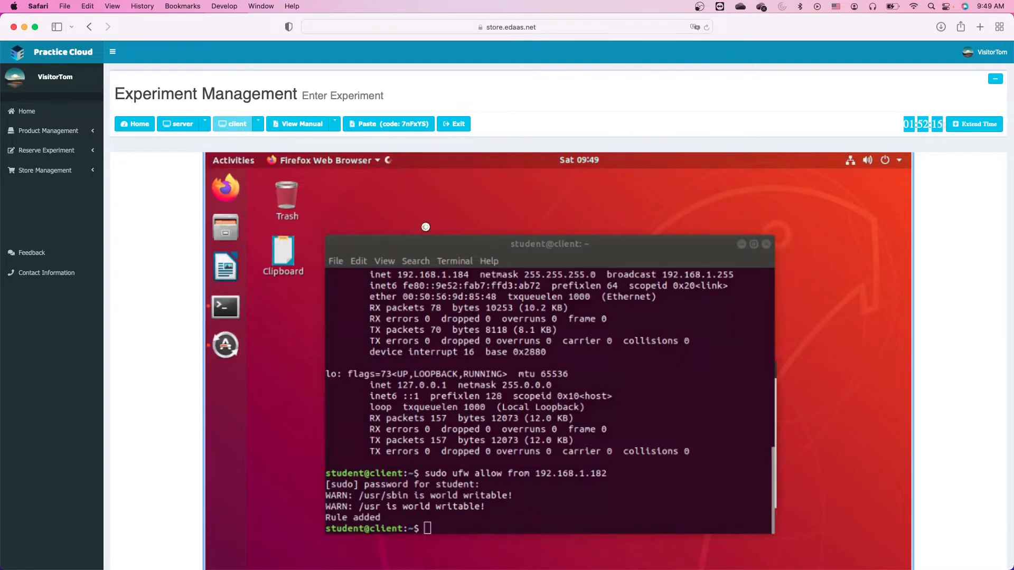
# Launch Firefox on the client and load 192.168.1.182:8080/WebGoat.
pyautogui.click(224, 189)
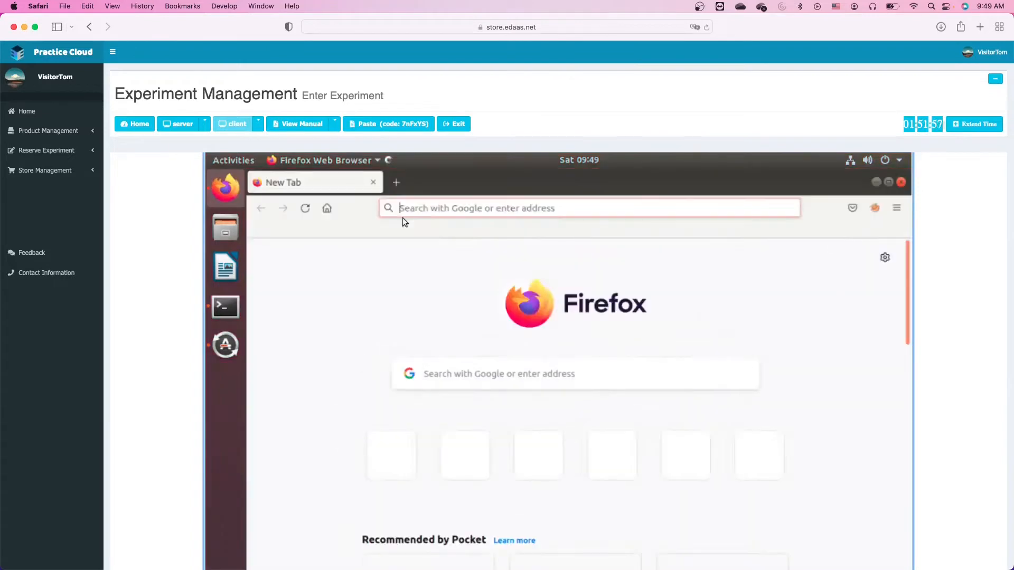
pyautogui.click(452, 209)
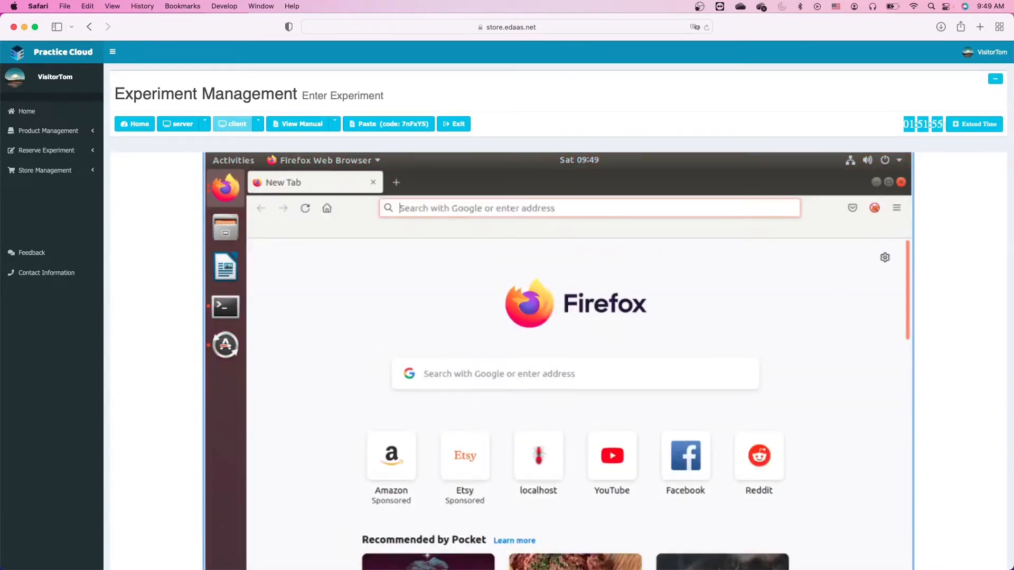
pyautogui.write('192.168.1.')
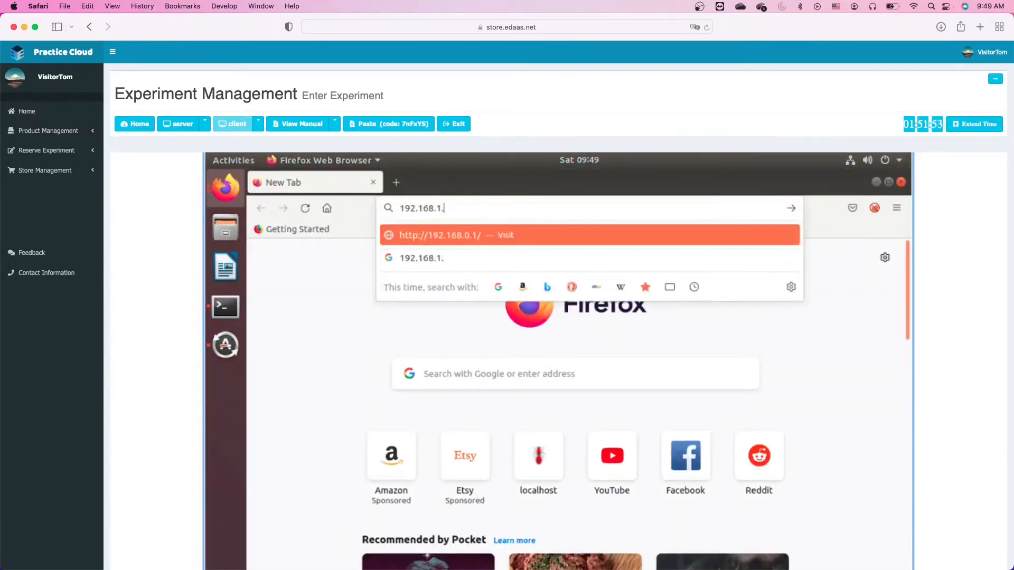
pyautogui.write('182')
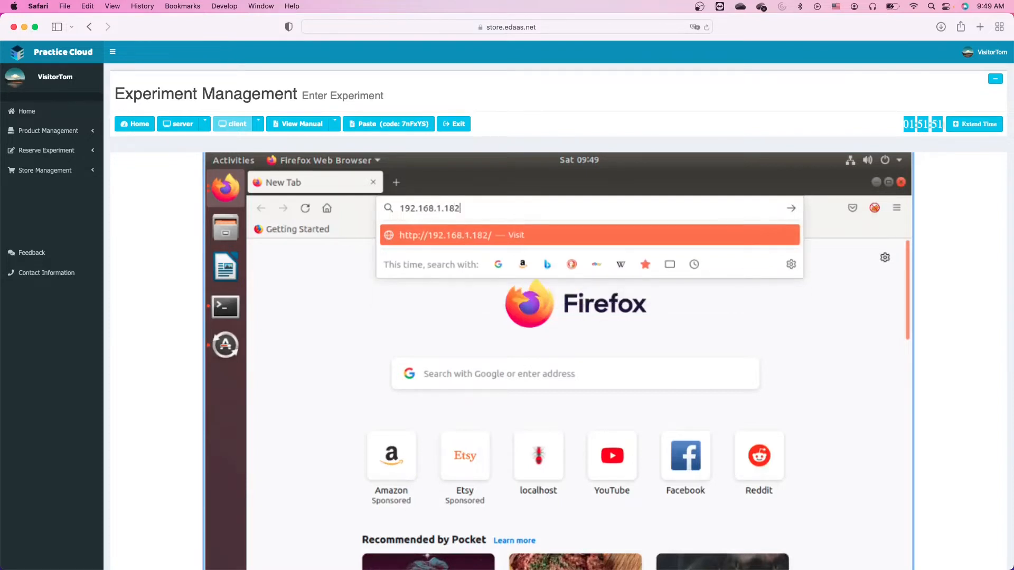
pyautogui.write(':')
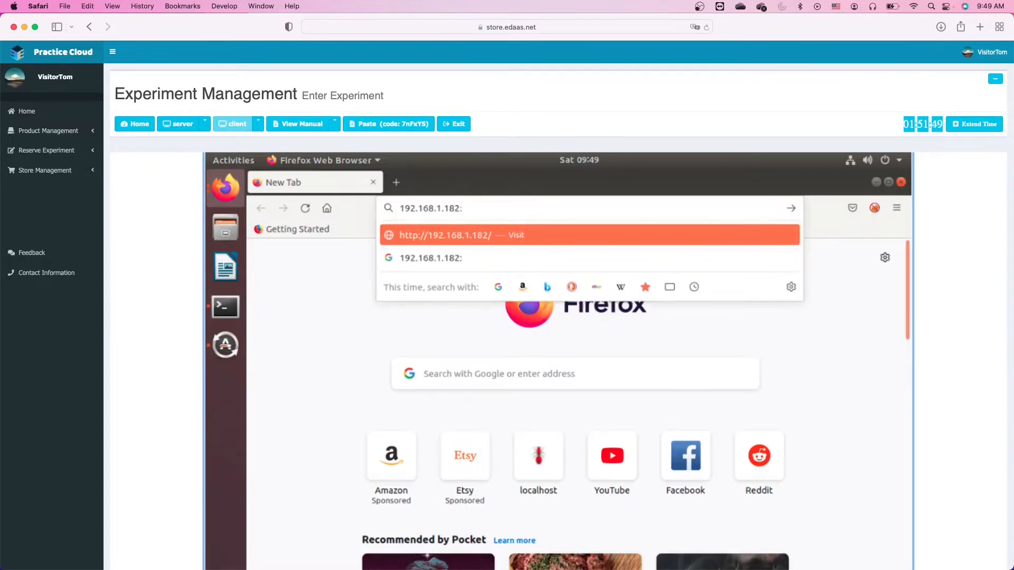
pyautogui.write('8080')
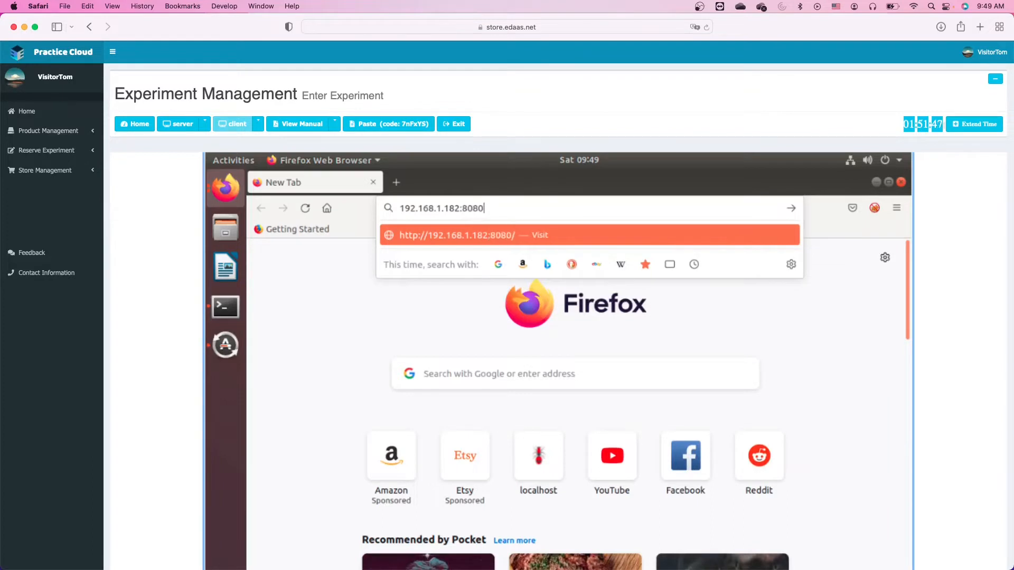
pyautogui.write('/WebGoat')
pyautogui.press('Return')
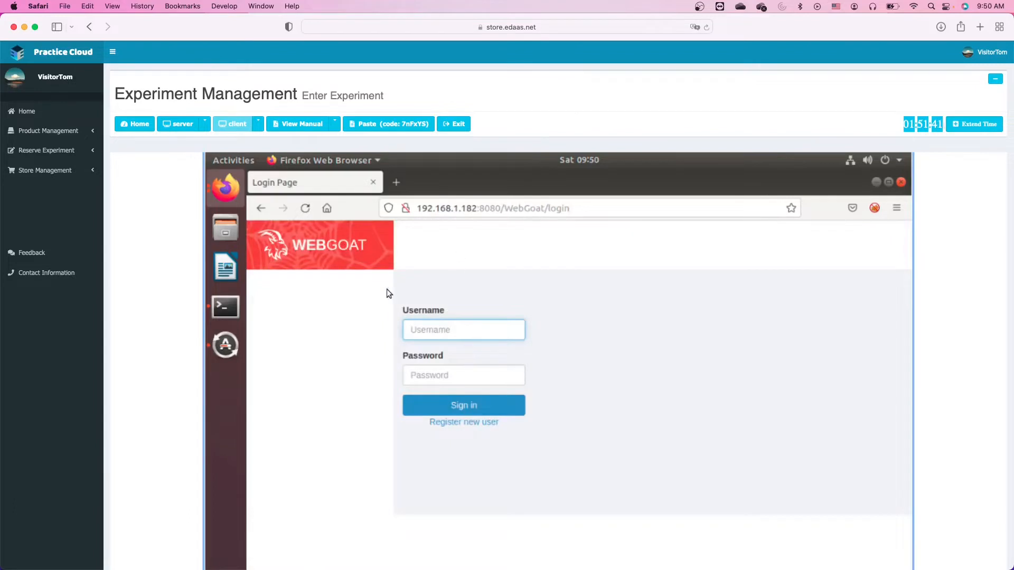
pyautogui.scroll(-3, 575, 334)
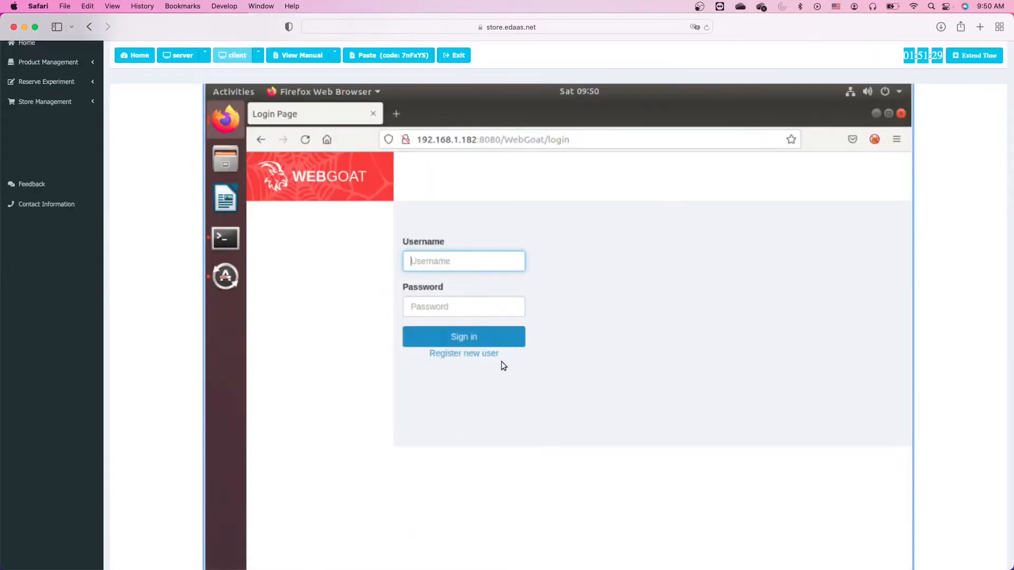
# Register a new WebGoat user with a username and confirmed password, agreeing to the terms, and dismiss the save-login prompt.
pyautogui.click(461, 356)
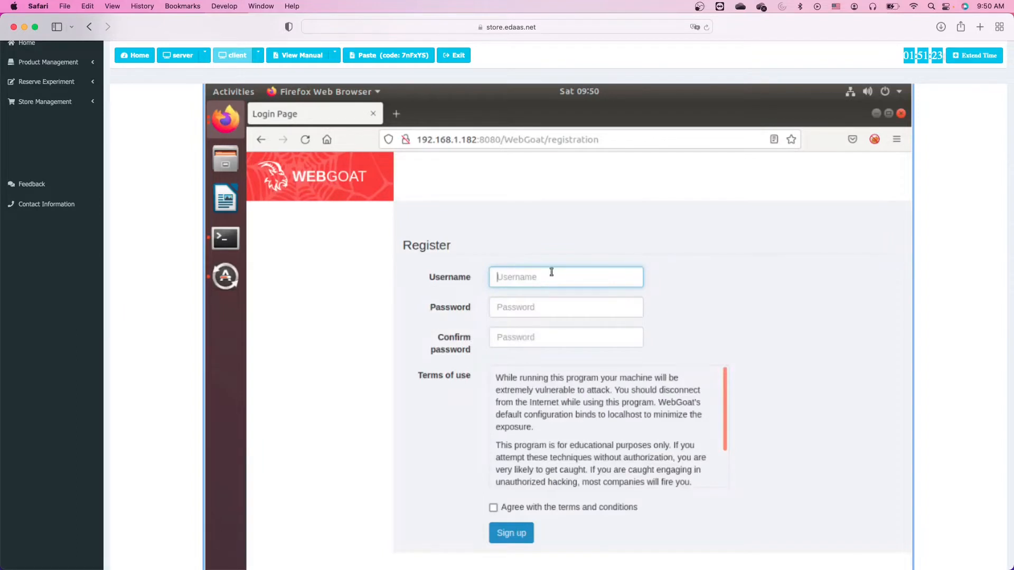
pyautogui.write('Tom')
pyautogui.write('Cloud')
pyautogui.press('Tab')
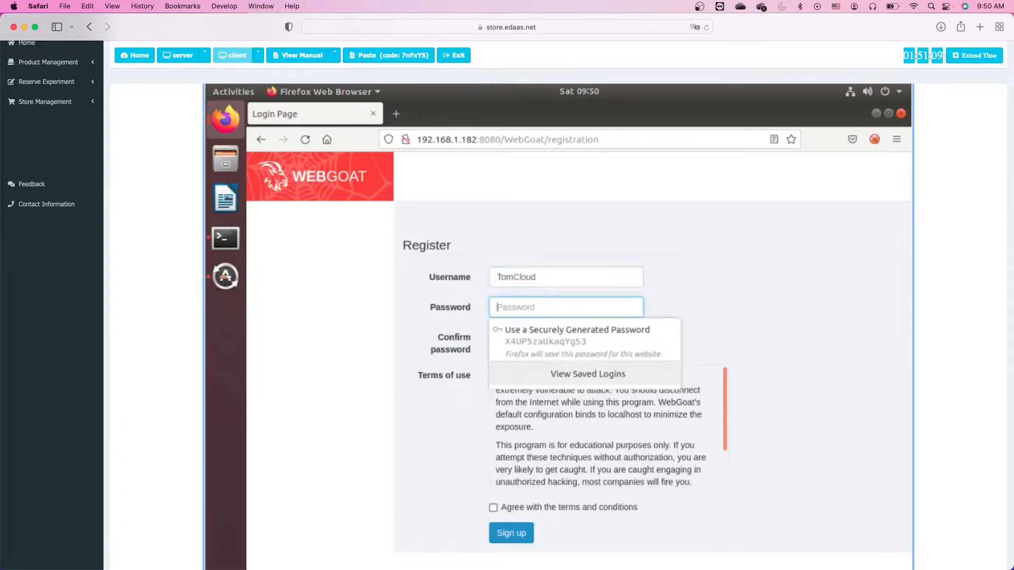
pyautogui.write('123456')
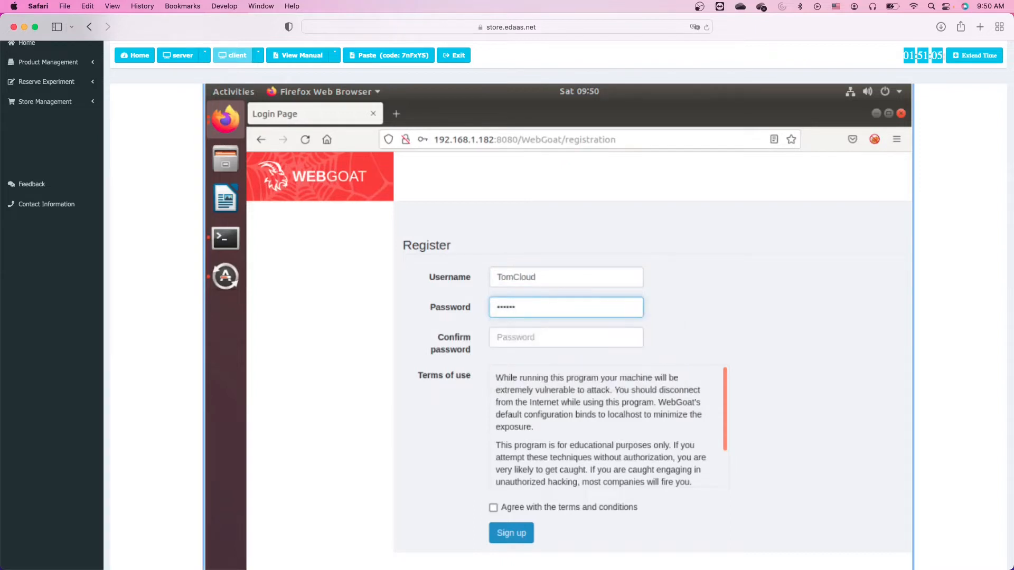
pyautogui.press('Tab')
pyautogui.write('123')
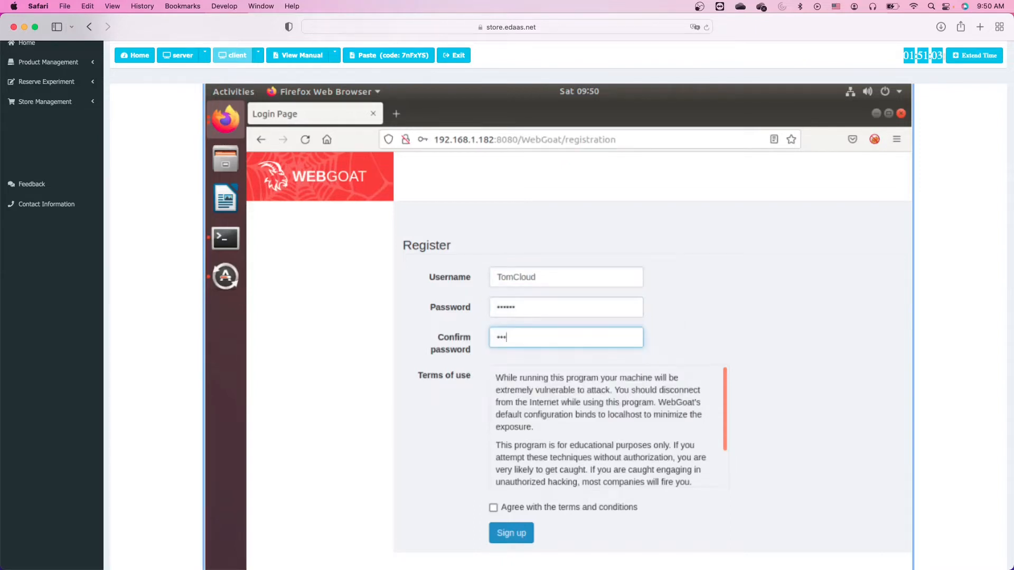
pyautogui.write('456')
pyautogui.click(493, 508)
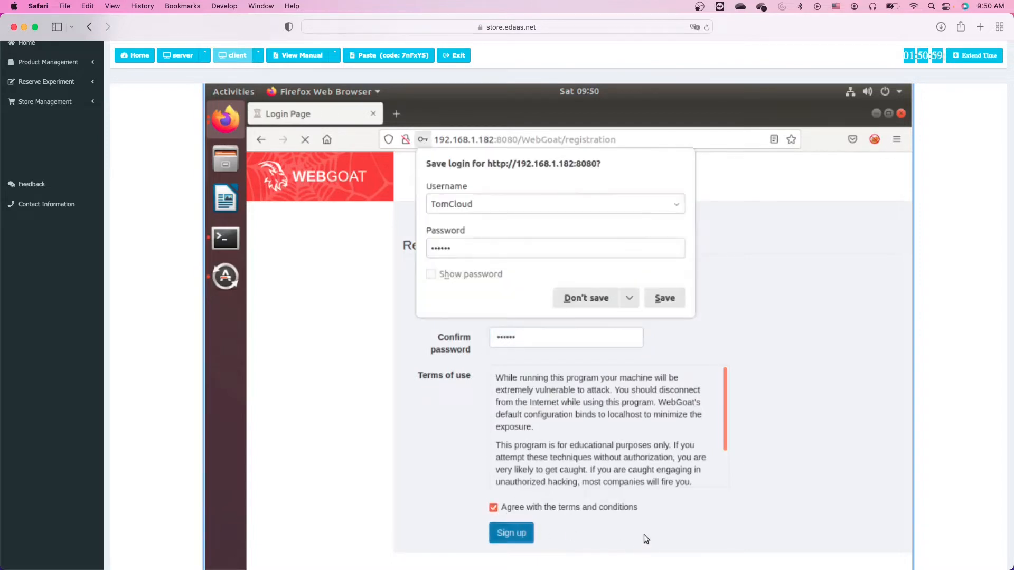
pyautogui.click(663, 299)
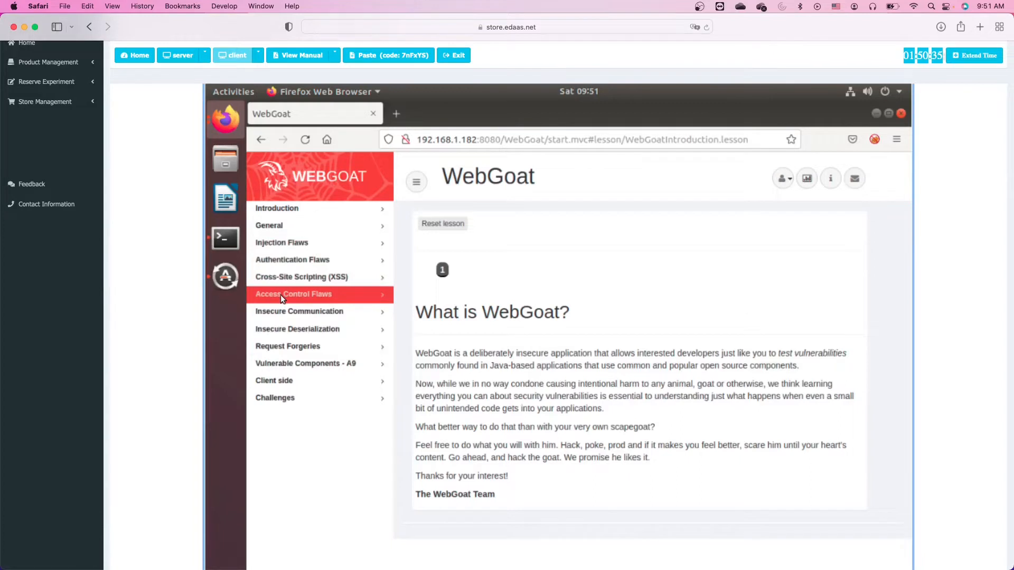
# Open the General category's HTTP Basics lesson and page through to its quiz.
pyautogui.click(286, 226)
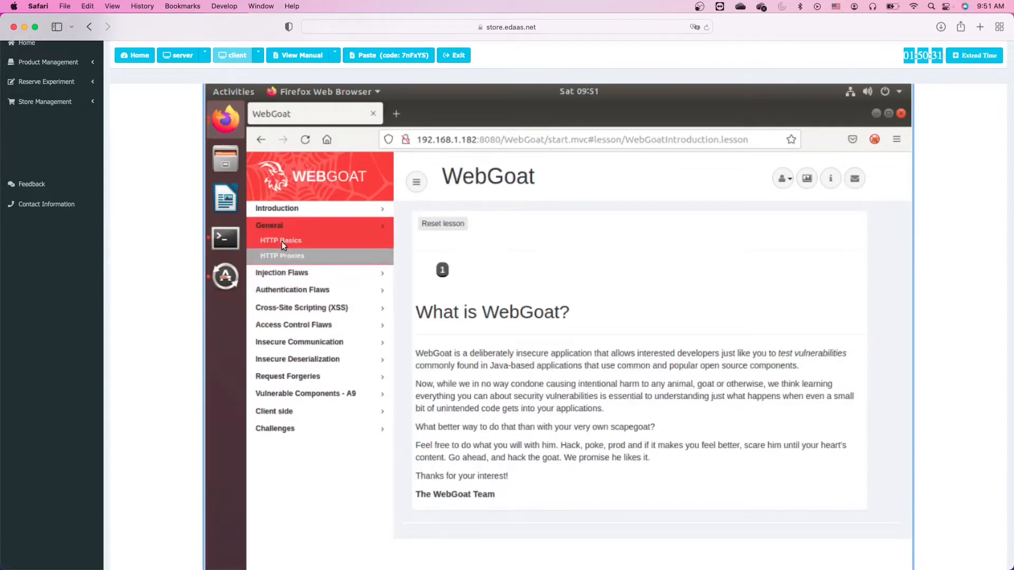
pyautogui.click(281, 241)
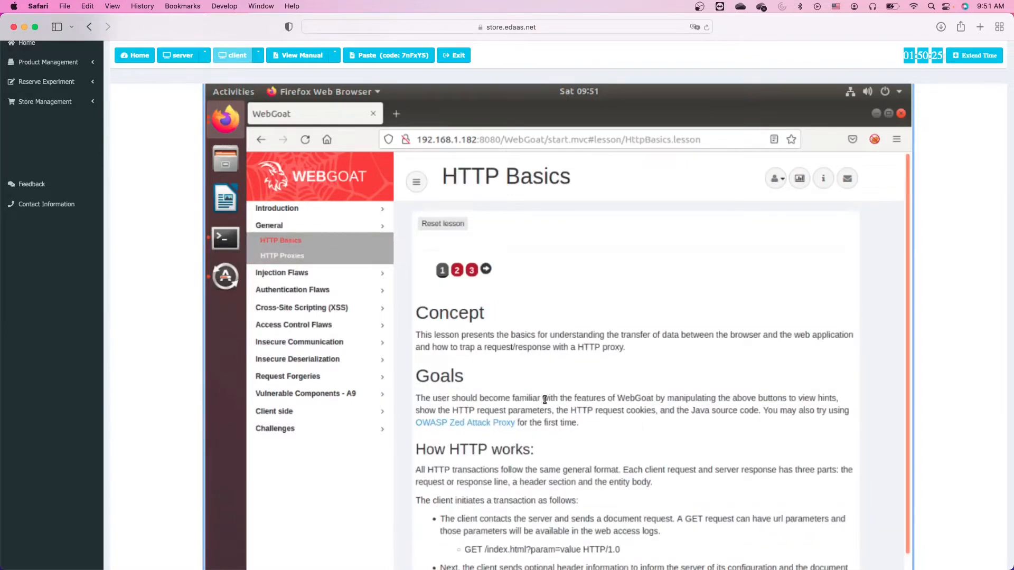
pyautogui.click(456, 270)
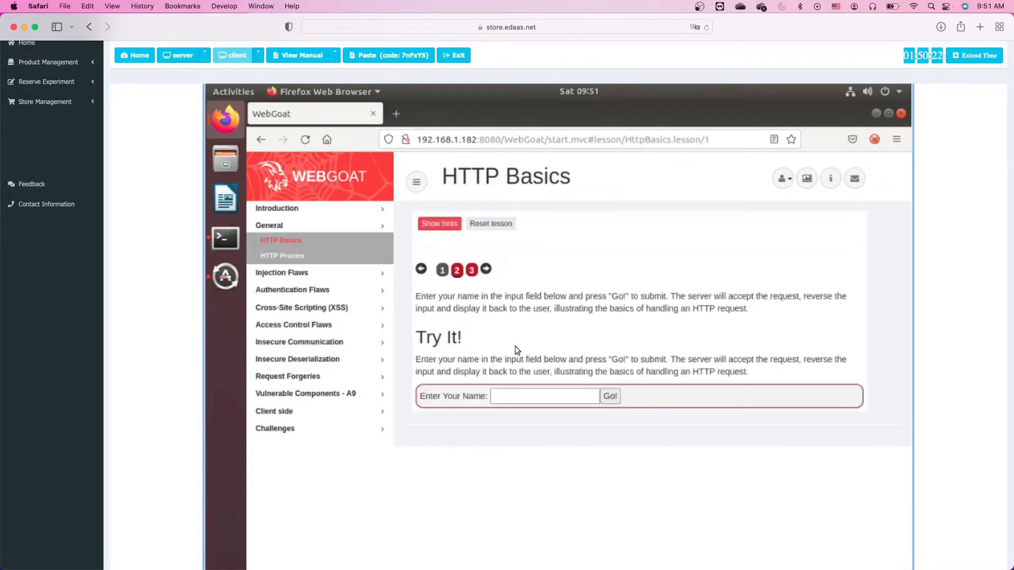
pyautogui.click(471, 271)
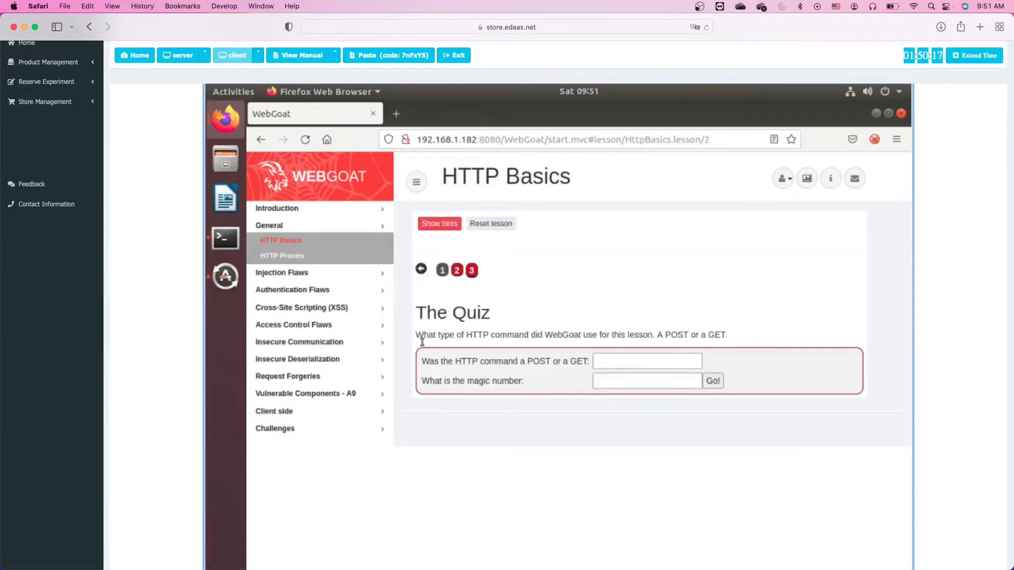
# Open HTTP Proxies, jump to the Intercept and modify a request page, and submit its form.
pyautogui.click(280, 254)
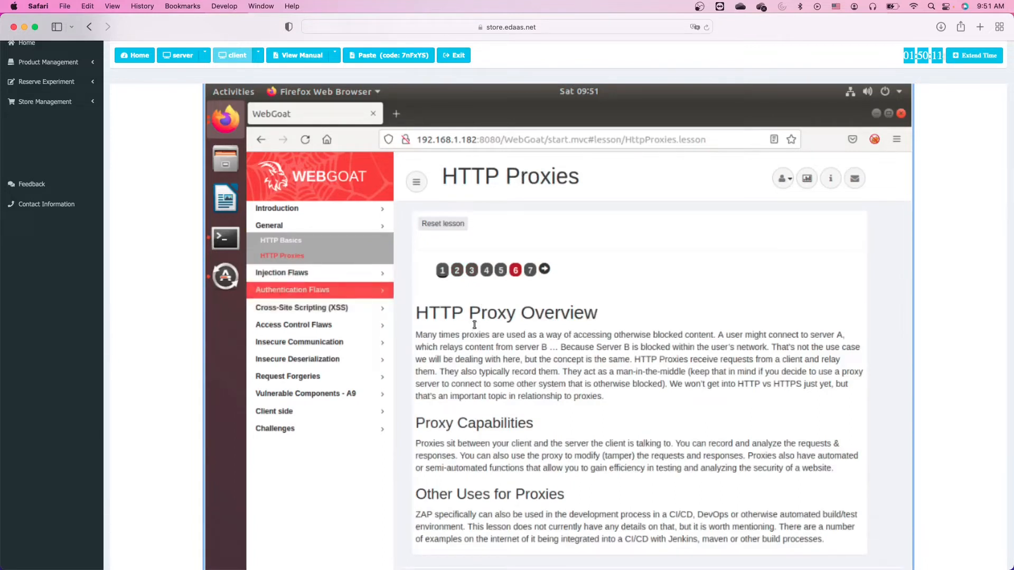
pyautogui.scroll(-2, 571, 407)
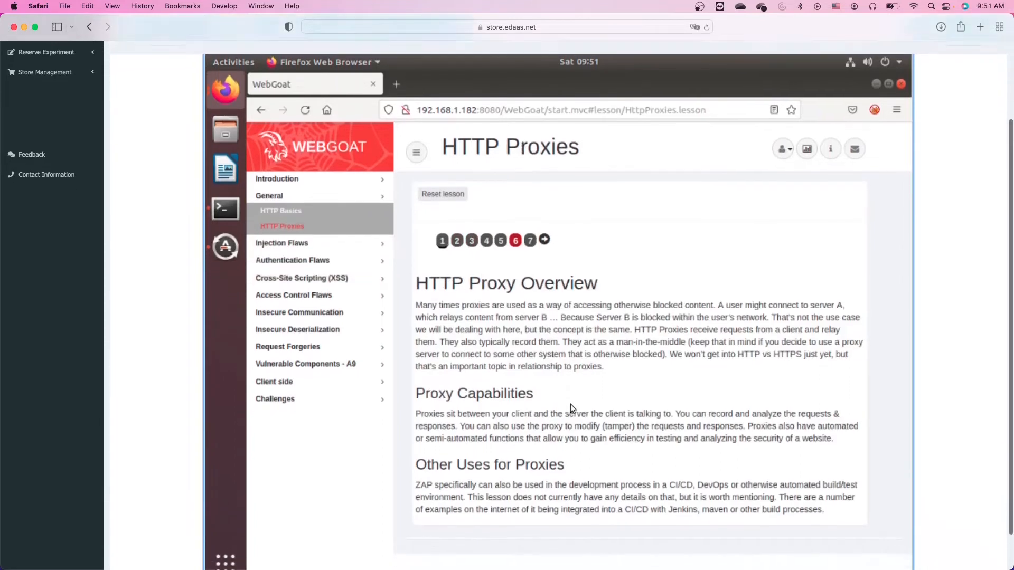
pyautogui.click(457, 239)
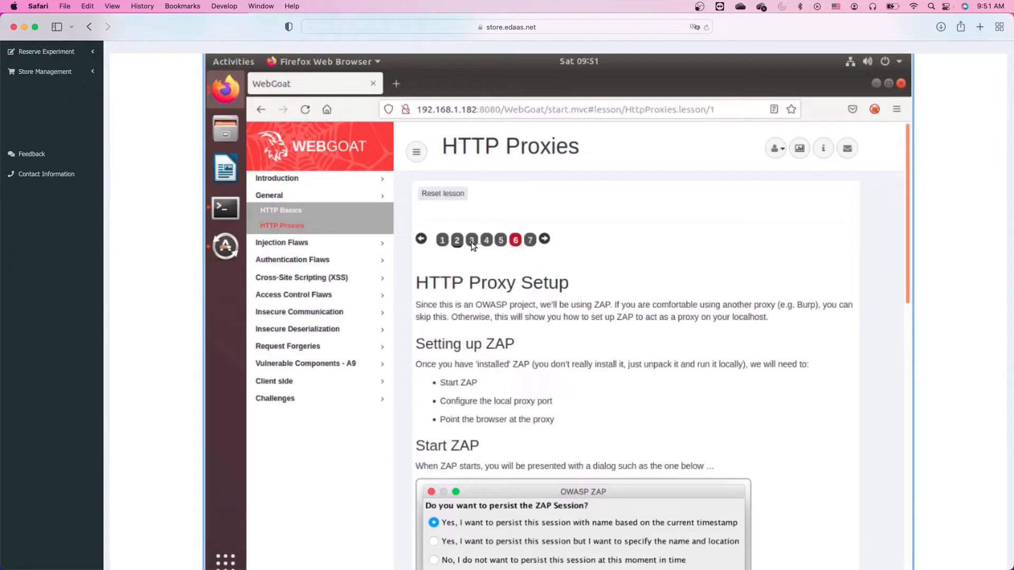
pyautogui.click(515, 242)
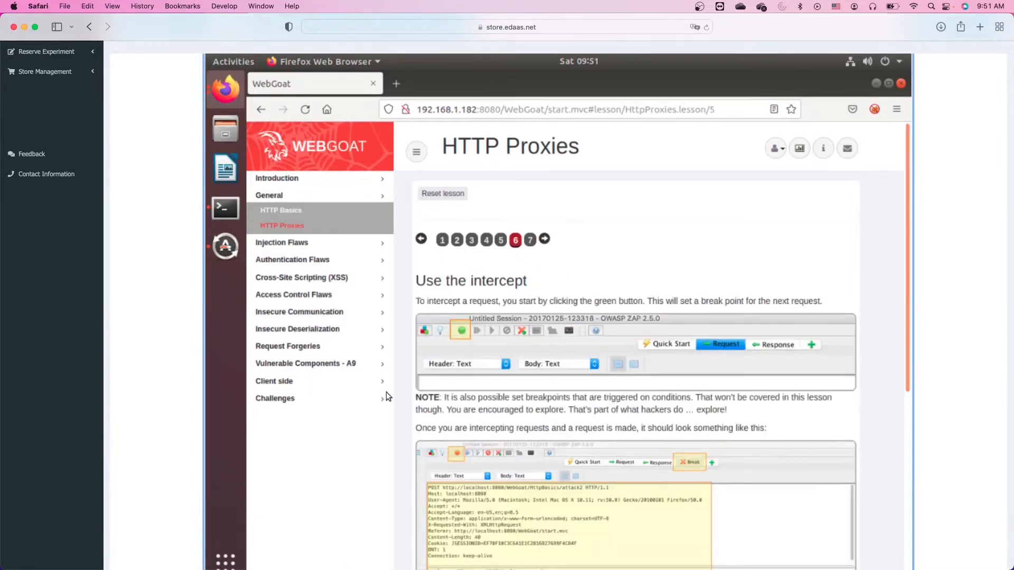
pyautogui.scroll(-5, 417, 467)
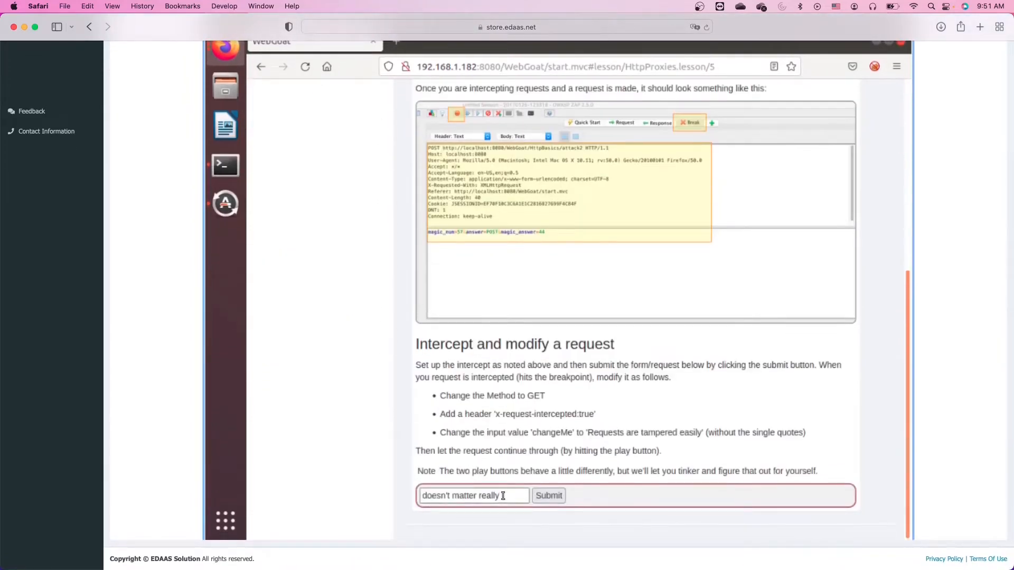
pyautogui.click(535, 497)
# In the client terminal, cd into ZAP/ZAP_2.7.0, list its files, and type sudo ./zap.sh.
pyautogui.click(223, 170)
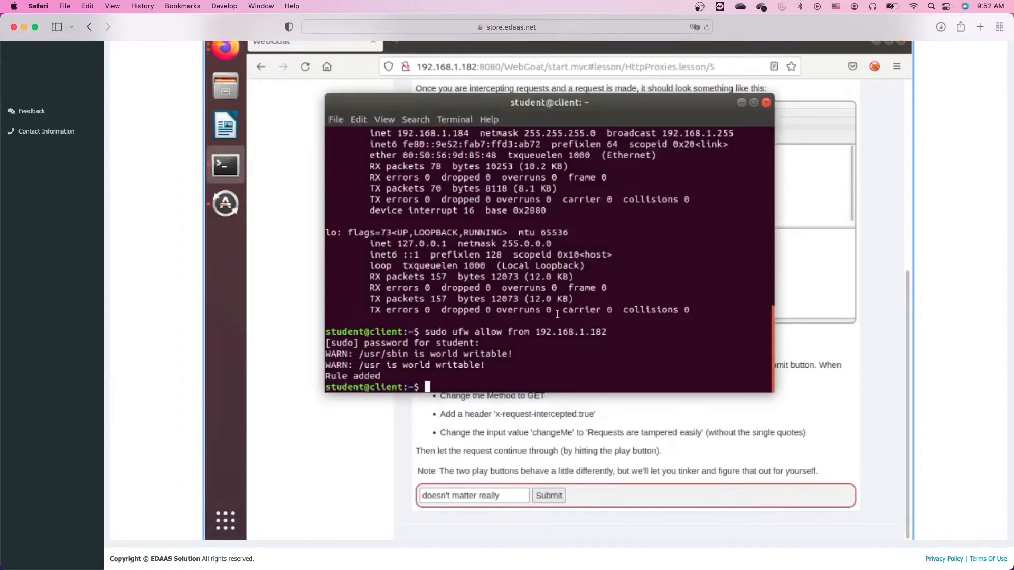
pyautogui.write('ls')
pyautogui.press('Return')
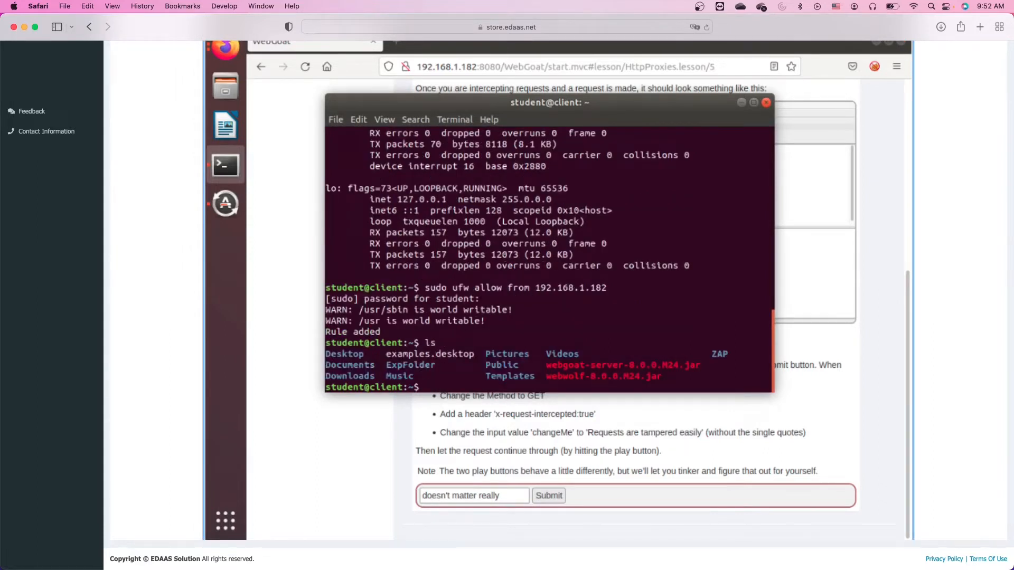
pyautogui.write('cd Z')
pyautogui.press('Tab')
pyautogui.press('Tab')
pyautogui.press('Return')
pyautogui.write('ls')
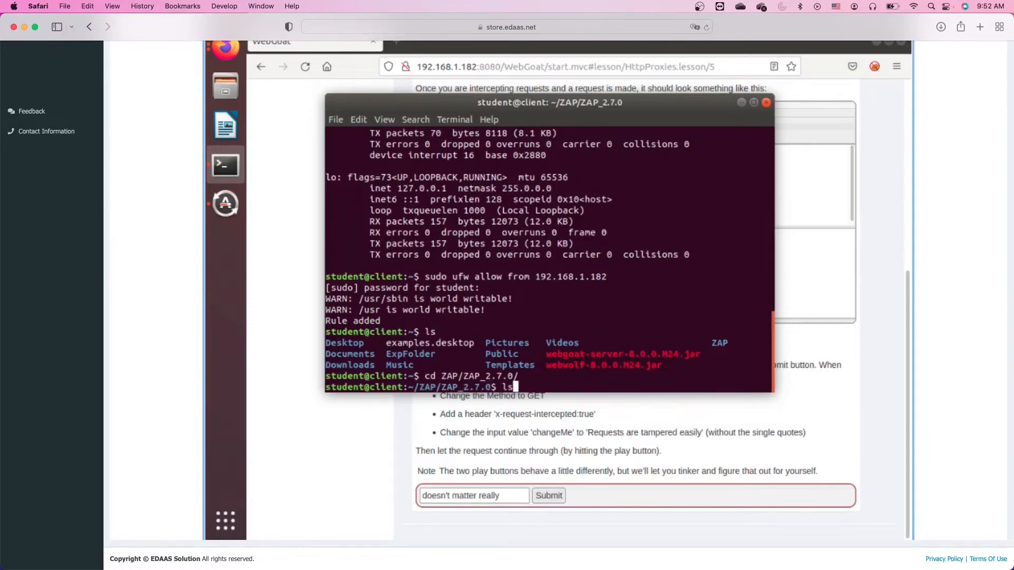
pyautogui.press('Return')
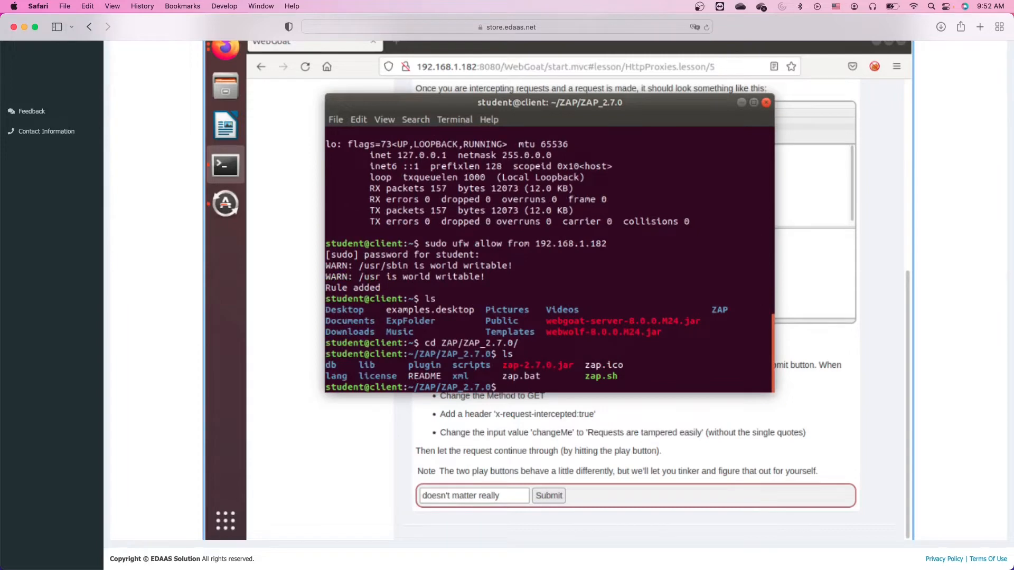
pyautogui.write('sudo ./zap.sh')
# Run zap.sh, accept the Apache licence, dismiss the script error, and start a timestamp-named session.
pyautogui.press('Return')
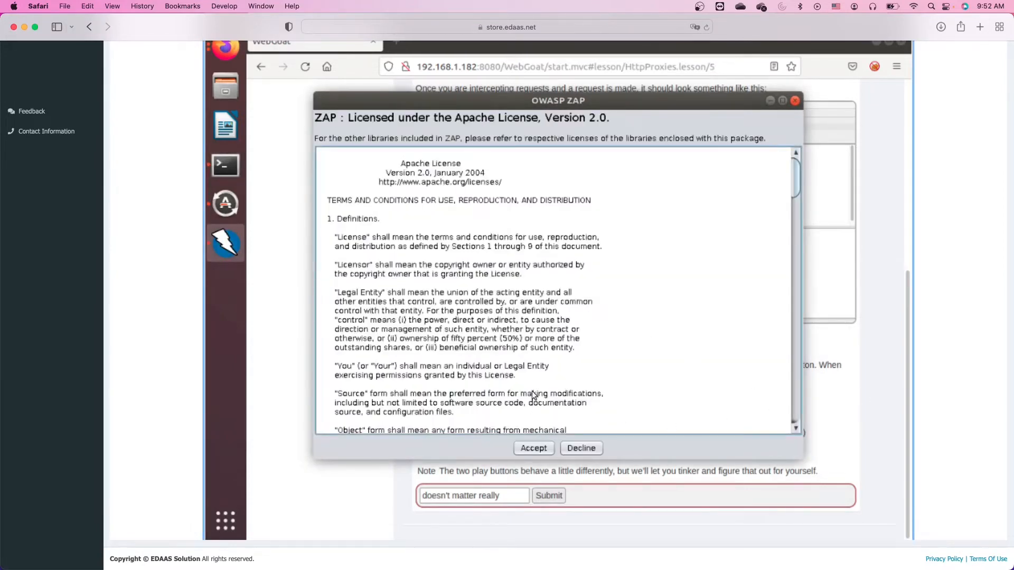
pyautogui.click(534, 449)
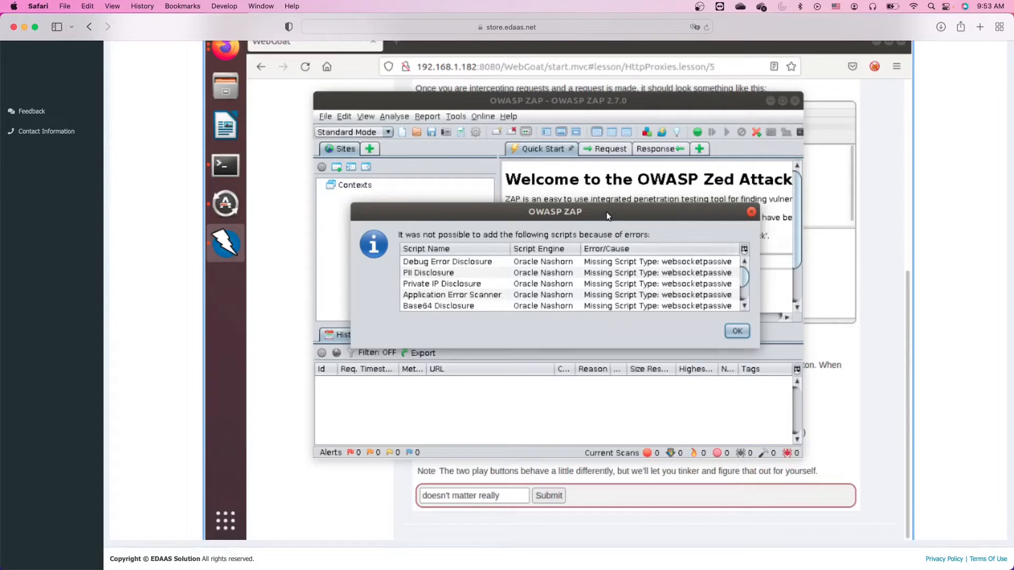
pyautogui.click(736, 331)
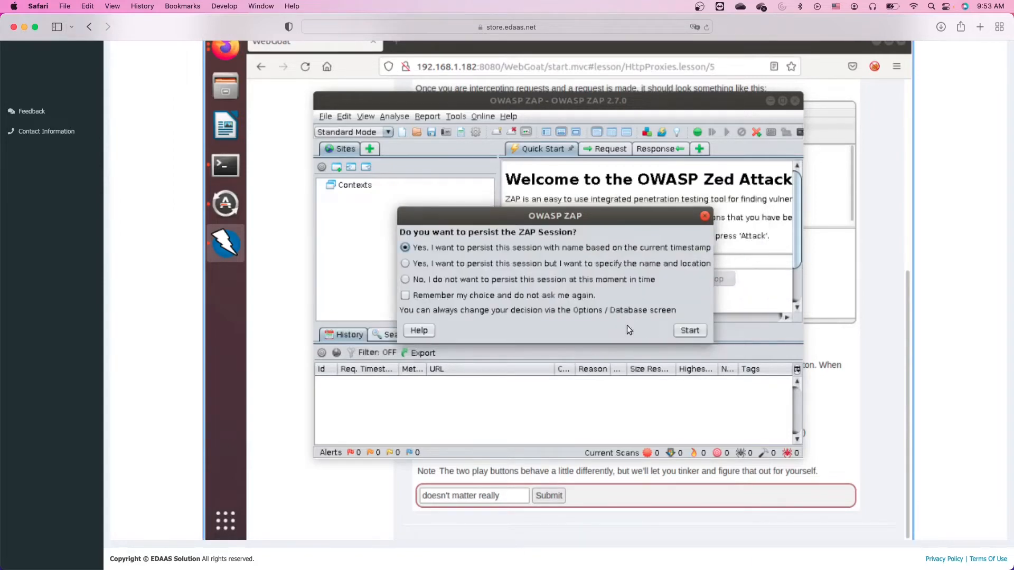
pyautogui.click(681, 332)
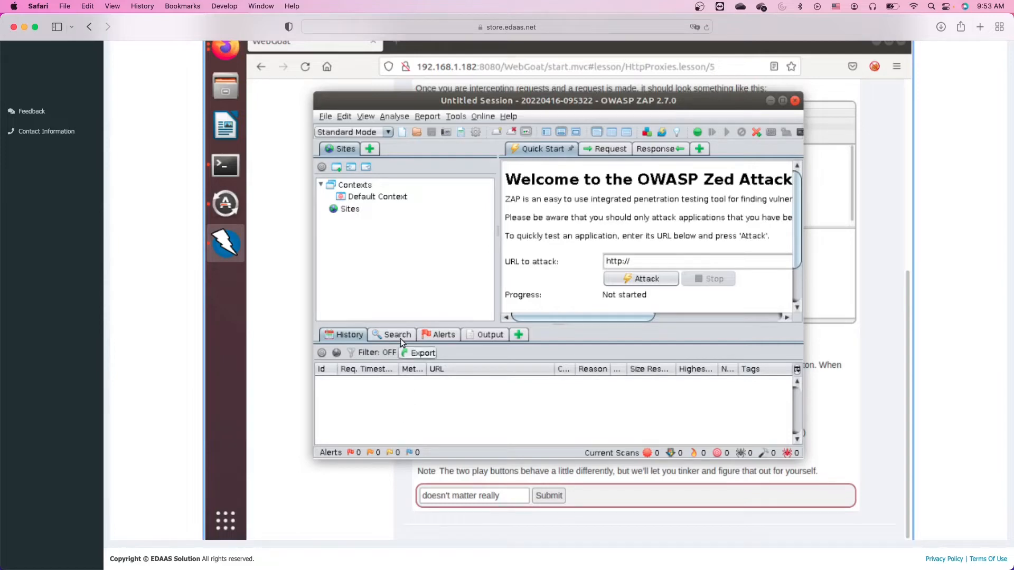
# Change ZAP's Local Proxies port from 8090 to 8080 under Tools > Options and save.
pyautogui.click(453, 116)
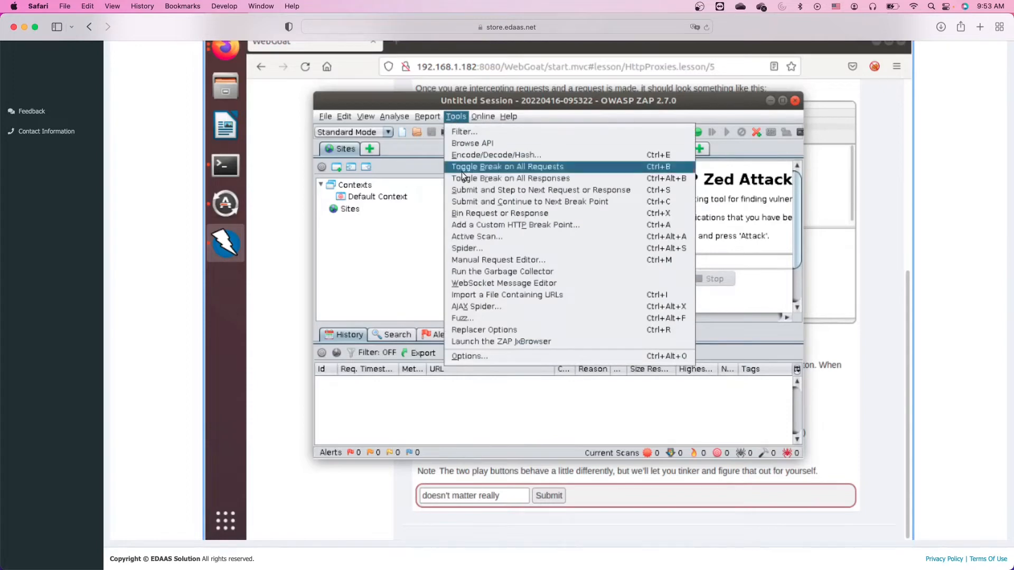
pyautogui.click(470, 357)
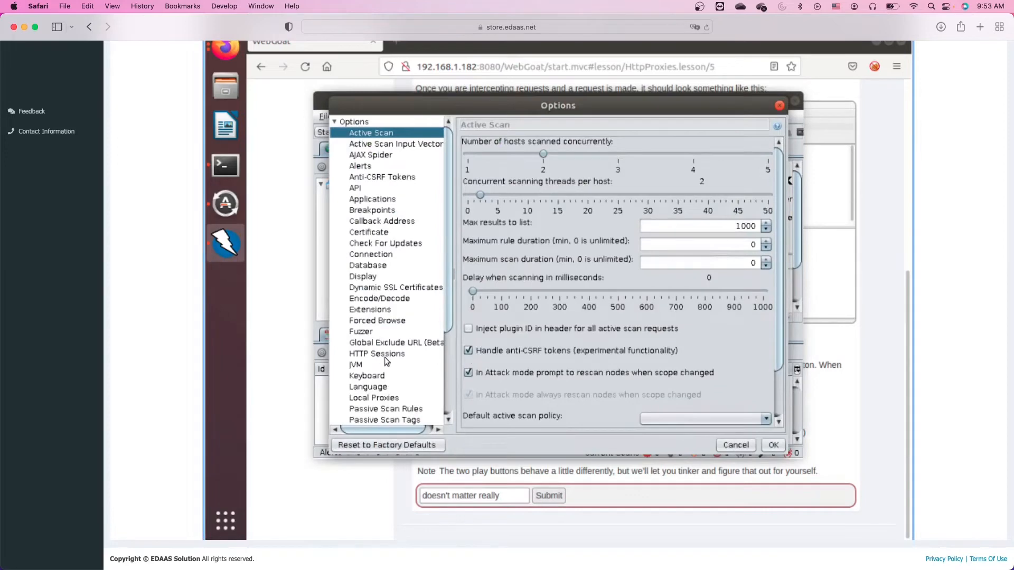
pyautogui.scroll(-4, 384, 357)
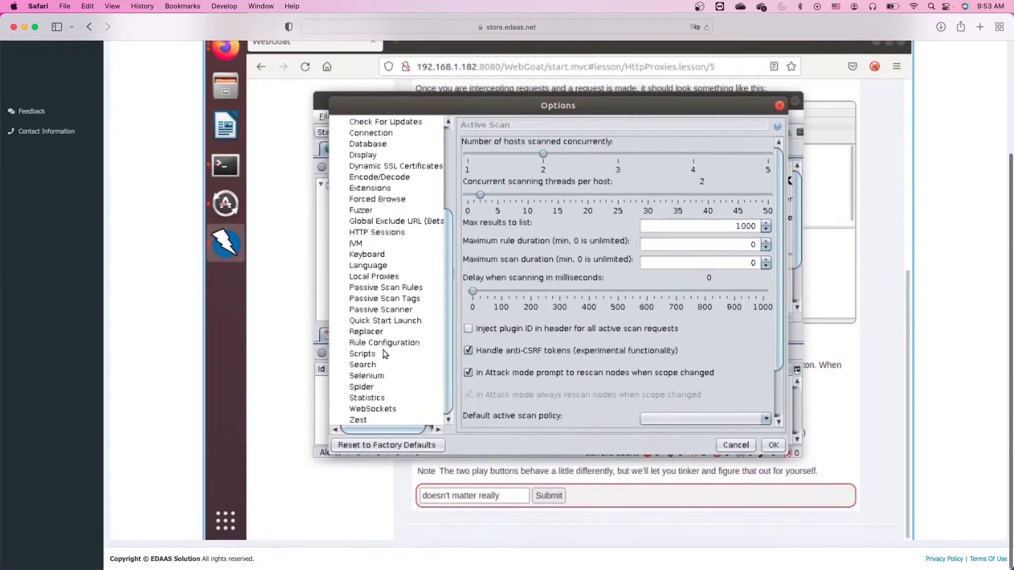
pyautogui.click(368, 277)
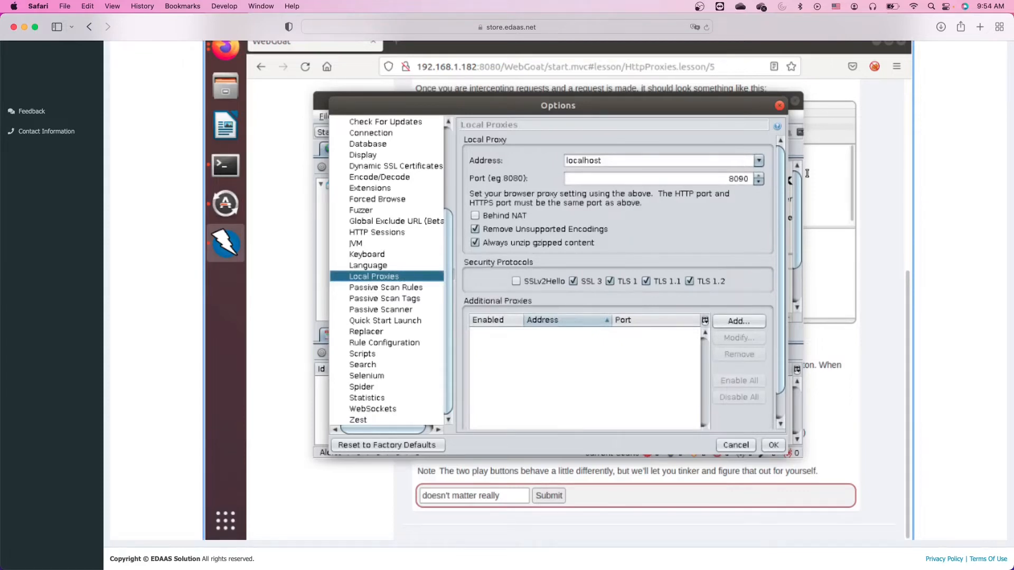
pyautogui.click(743, 180)
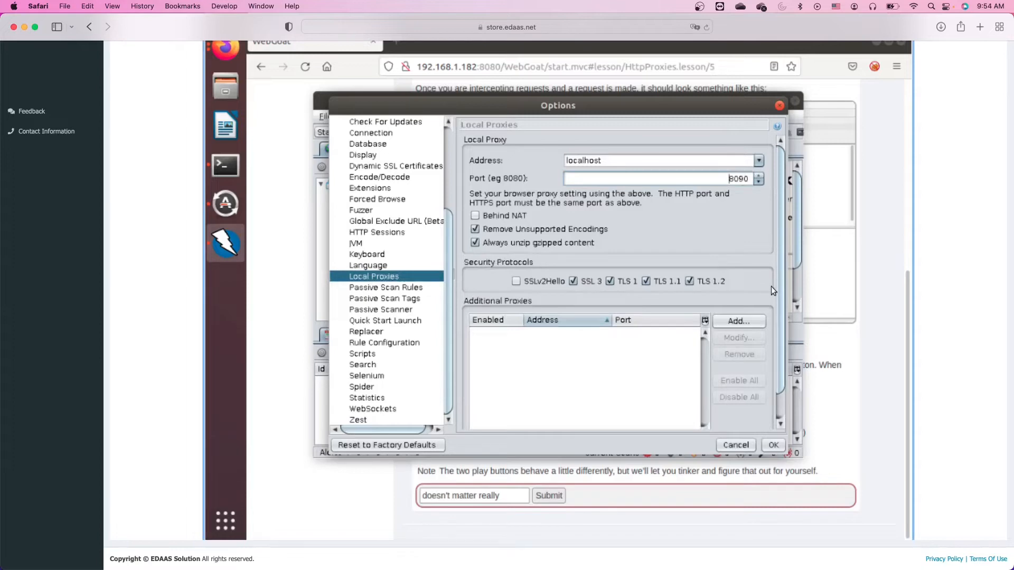
pyautogui.moveTo(738, 179); pyautogui.dragTo(744, 179)
pyautogui.write('8')
pyautogui.click(773, 445)
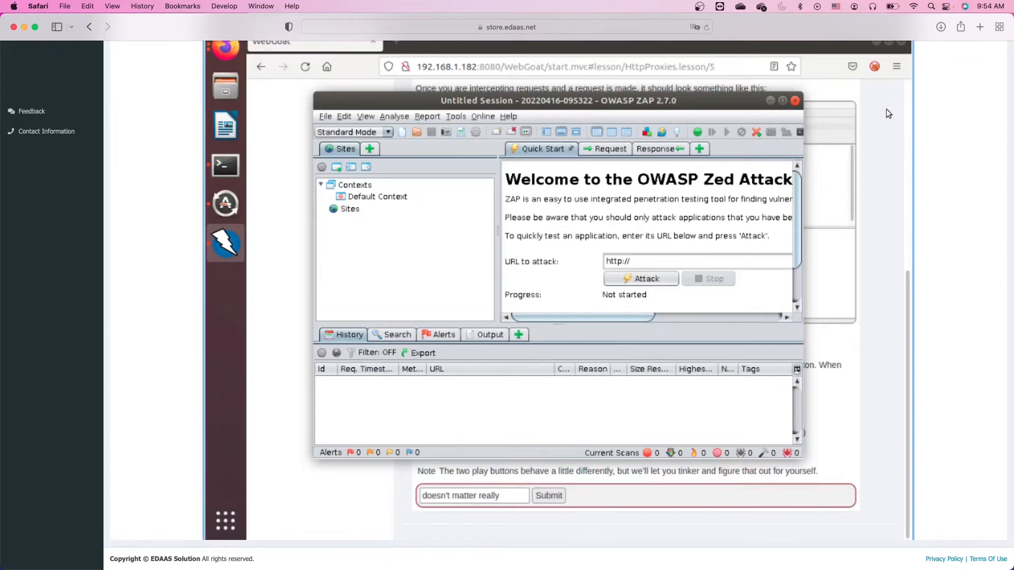
# Bring Firefox forward and switch the client machine's display to full screen.
pyautogui.click(898, 70)
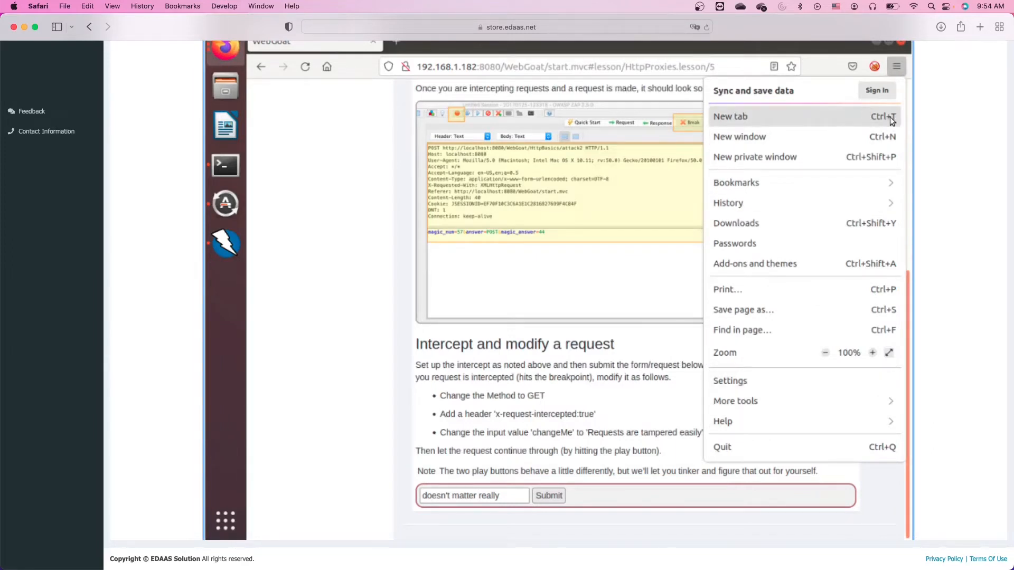
pyautogui.scroll(2, 953, 133)
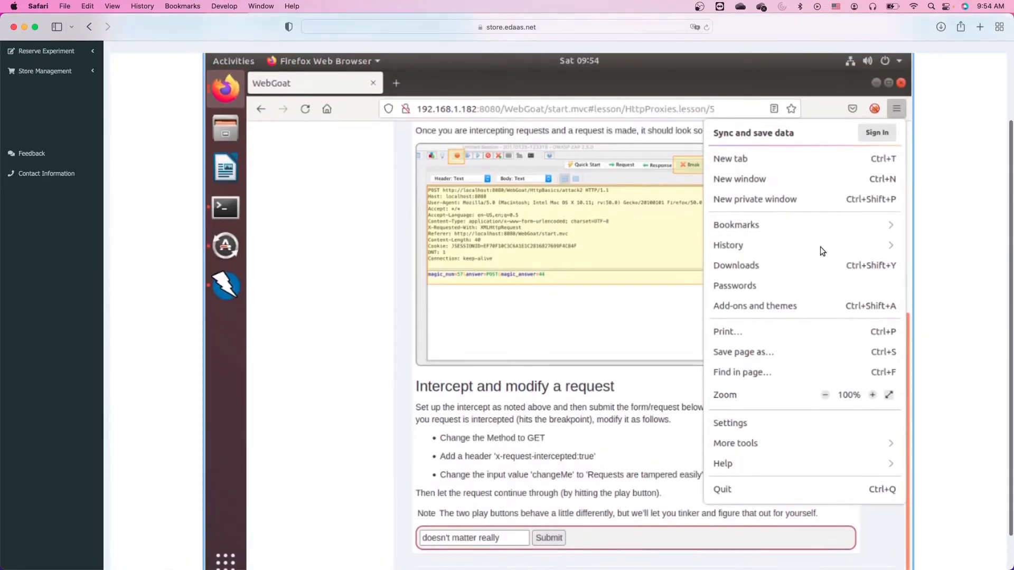
pyautogui.scroll(1, 963, 222)
pyautogui.scroll(2, 963, 217)
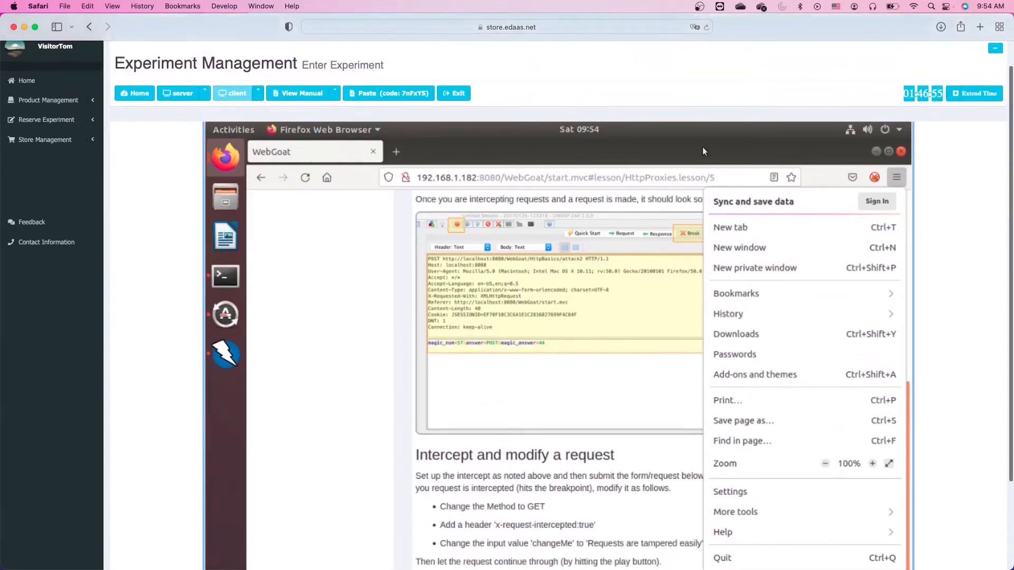
pyautogui.click(257, 93)
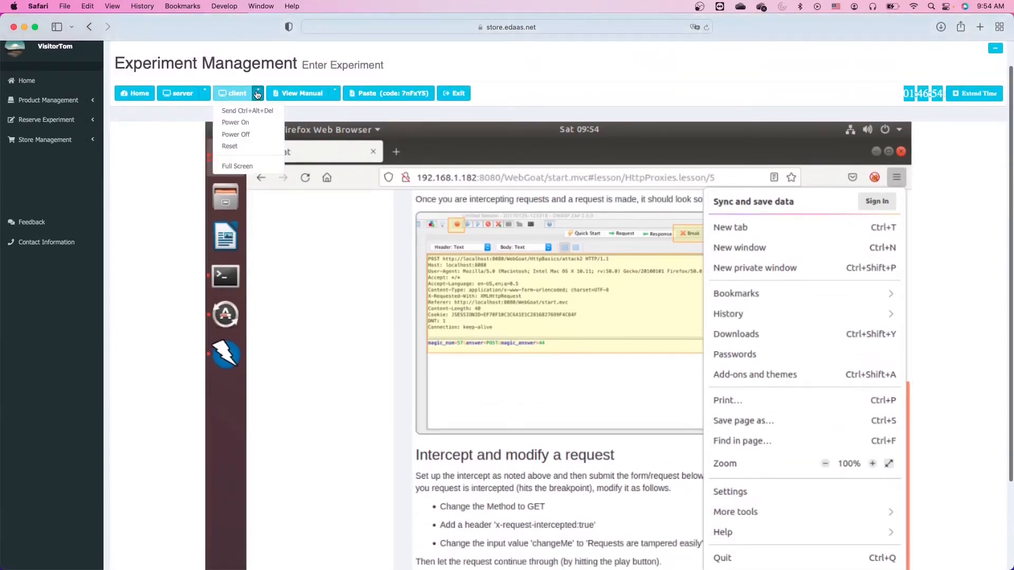
pyautogui.click(244, 165)
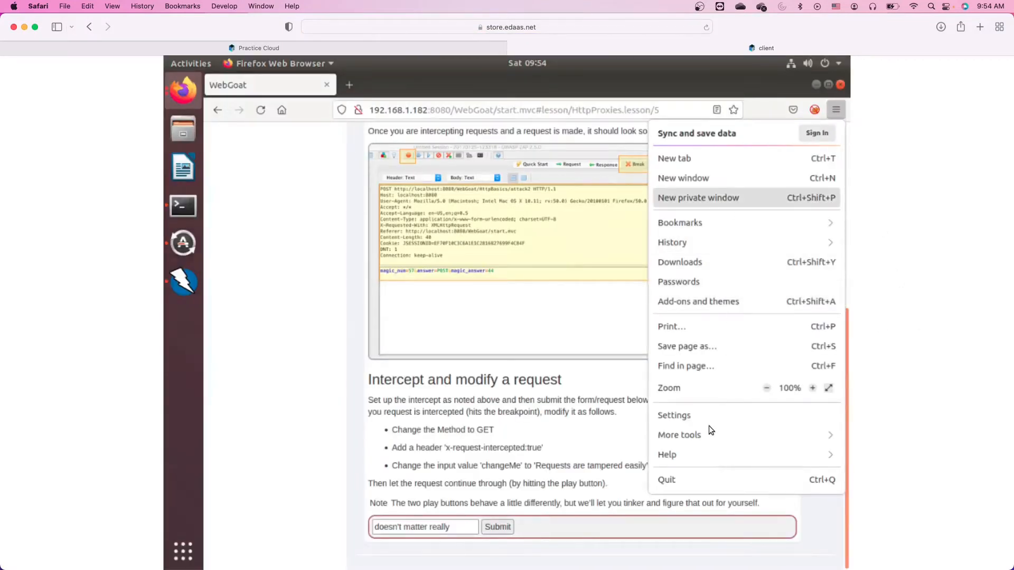
# Open Firefox Settings and the Network Settings connection dialog.
pyautogui.click(689, 415)
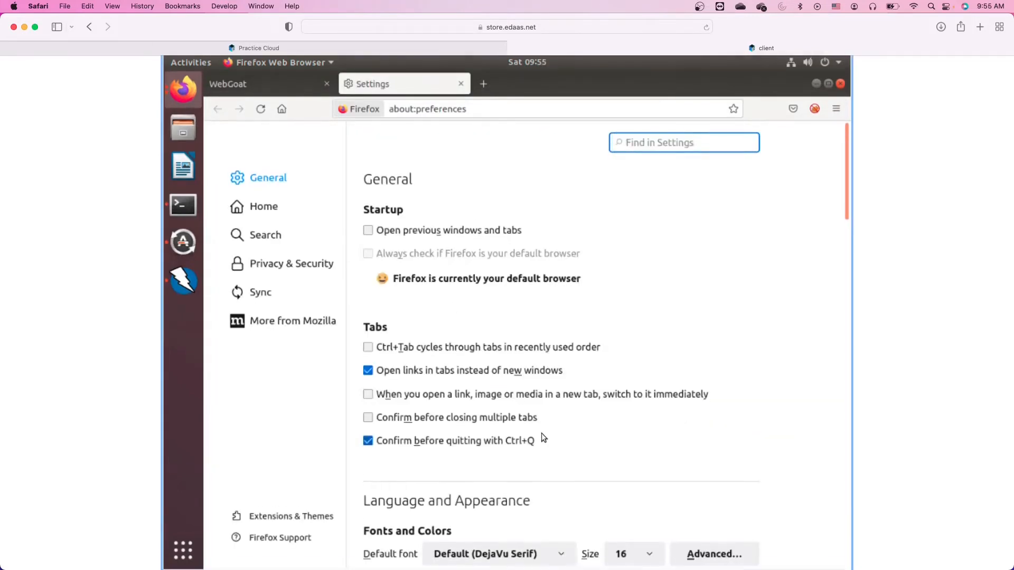
pyautogui.scroll(-20, 540, 437)
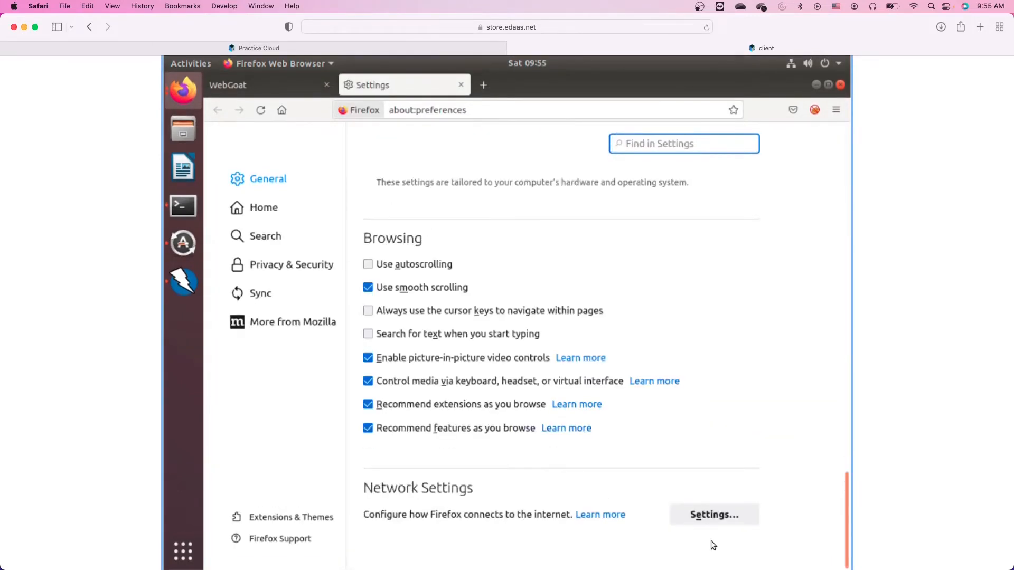
pyautogui.click(708, 516)
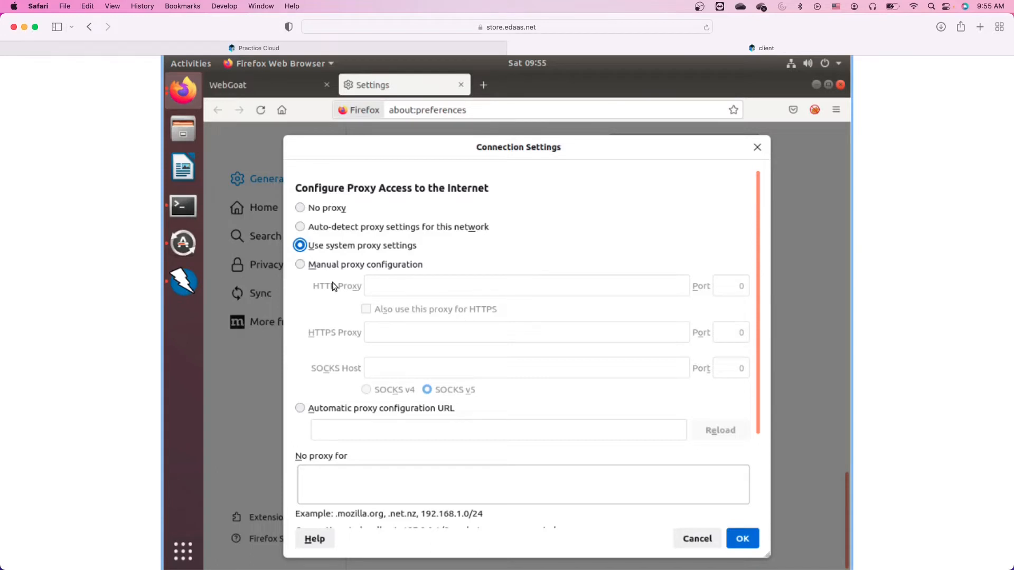
# Choose manual proxy configuration with HTTP proxy 127.0.0.1 on port 8080.
pyautogui.click(300, 265)
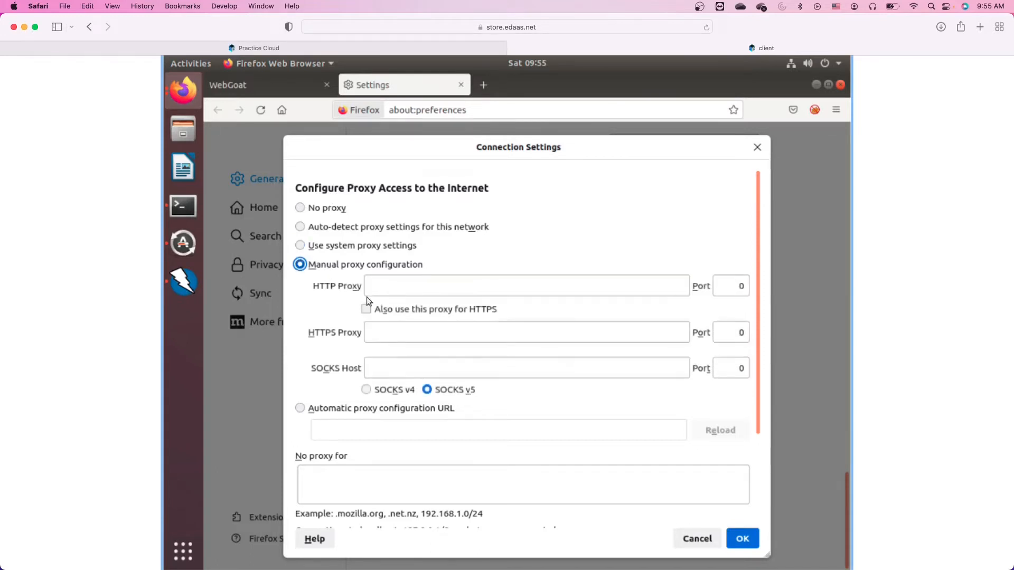
pyautogui.click(410, 288)
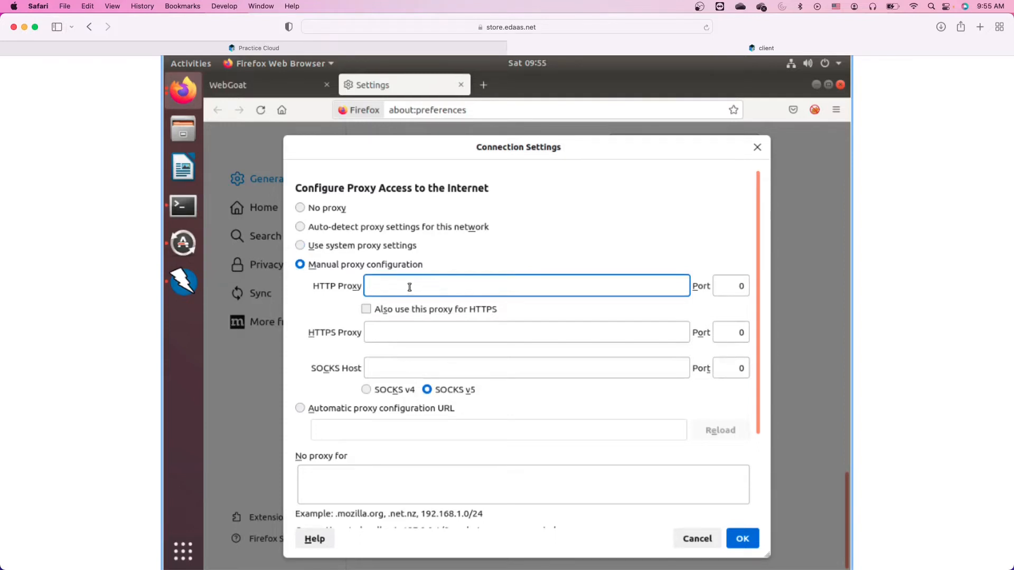
pyautogui.write('127.0.0.1')
pyautogui.click(740, 286)
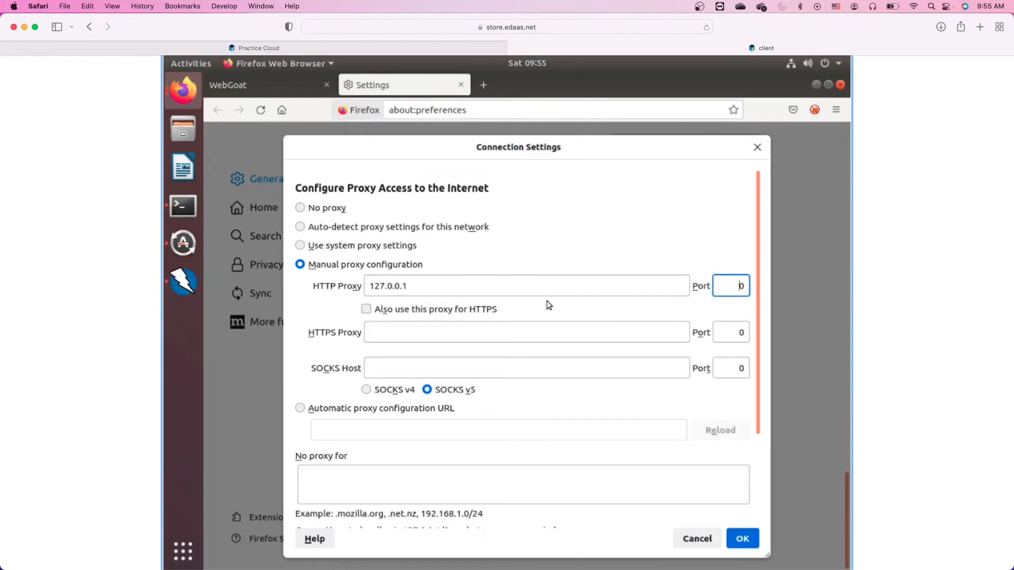
pyautogui.write('8080')
# Use the same proxy for HTTPS as well and save the connection settings.
pyautogui.click(227, 84)
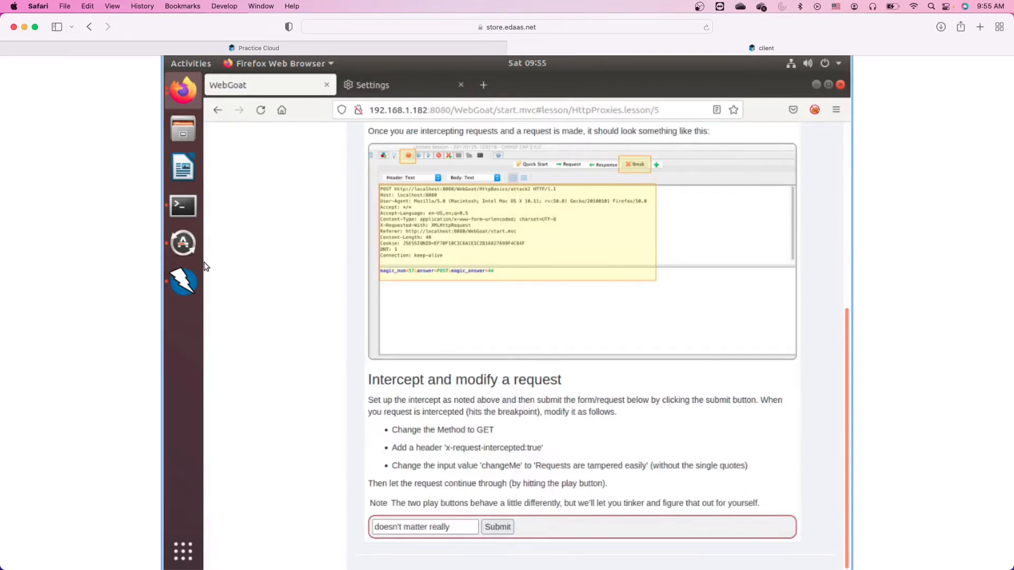
pyautogui.click(379, 87)
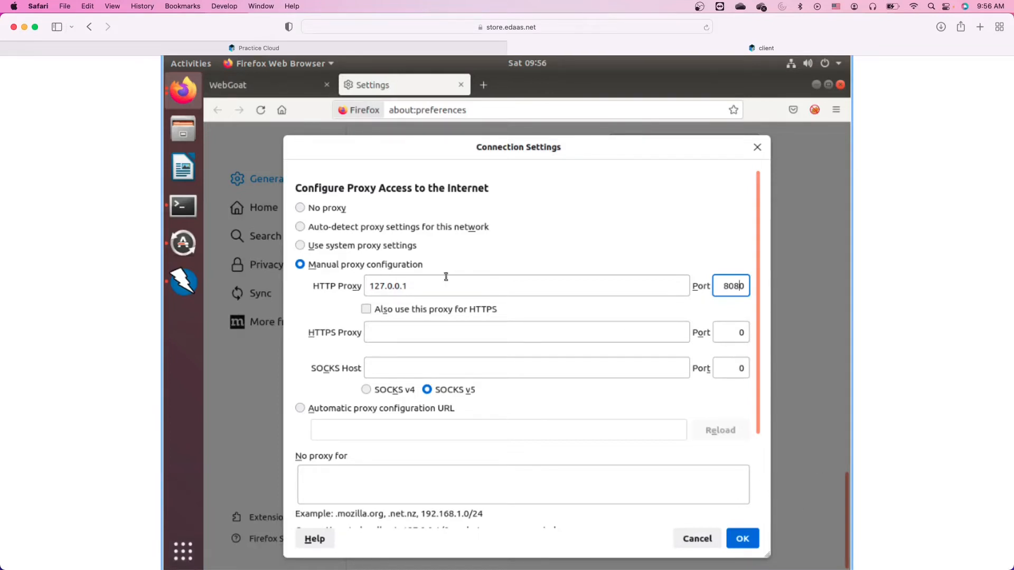
pyautogui.click(430, 289)
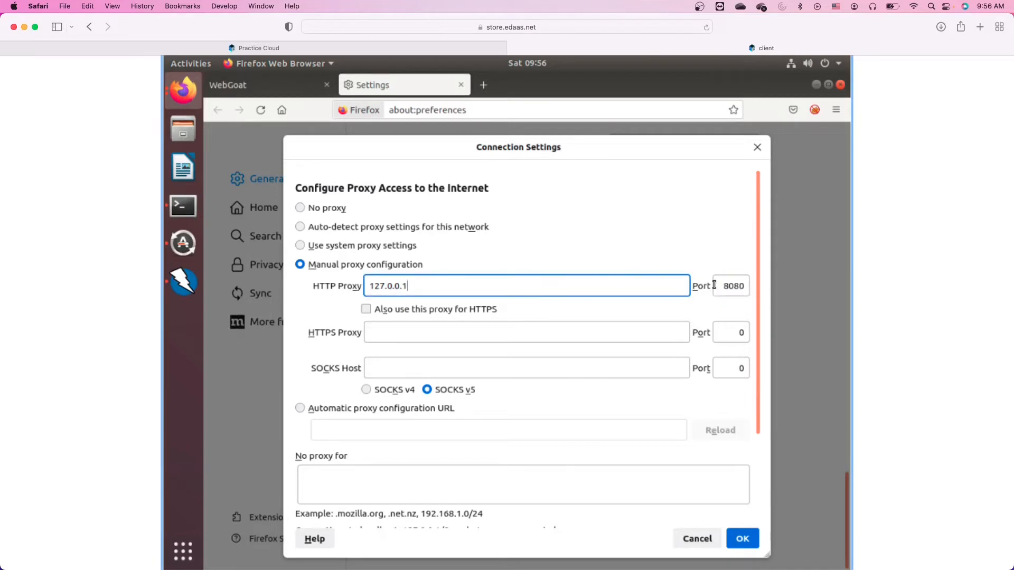
pyautogui.click(366, 309)
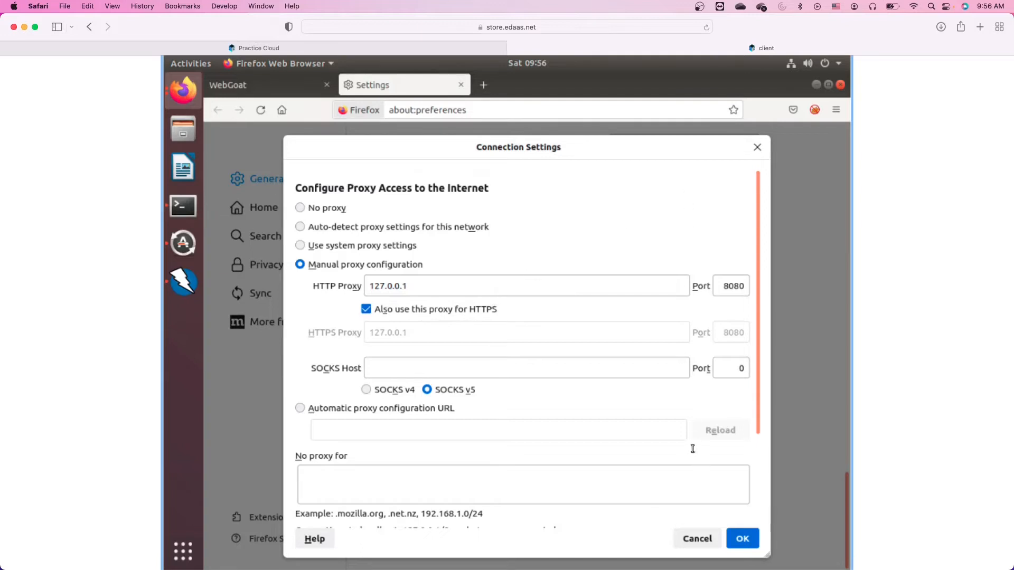
pyautogui.scroll(-3, 667, 431)
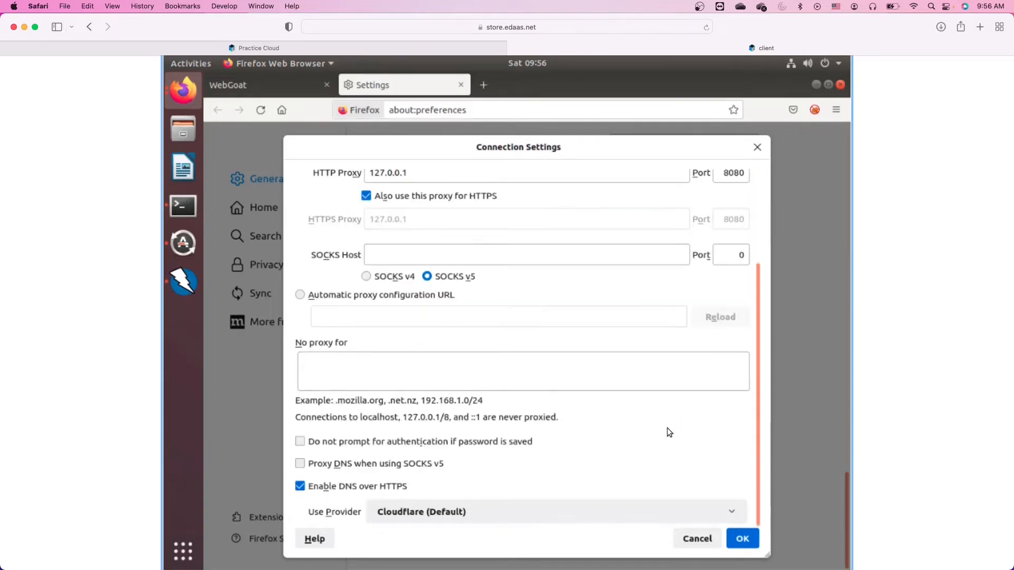
pyautogui.click(744, 540)
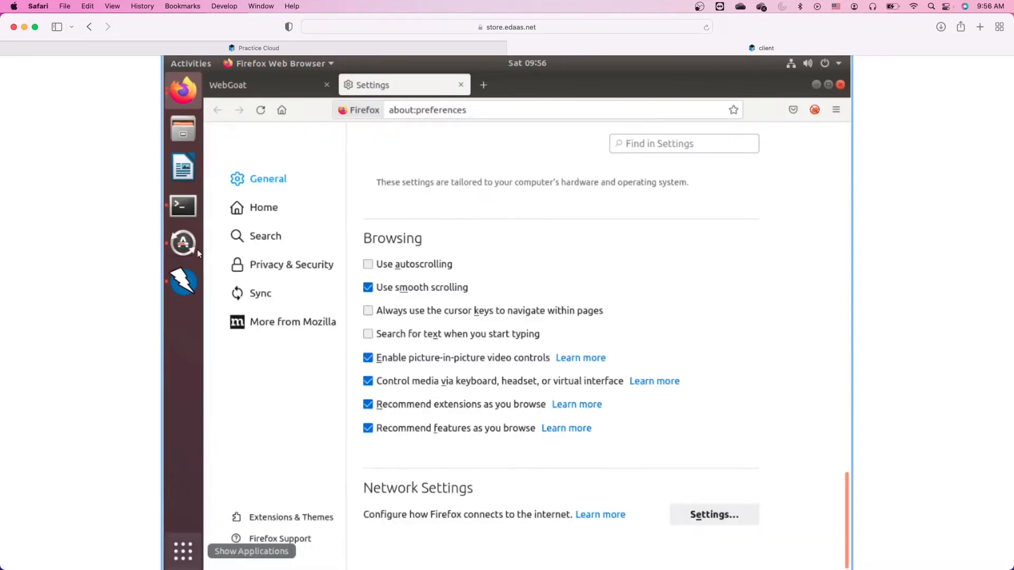
# Check that ZAP's History captures WebGoat traffic, then bring up actions for a WebGoat request.
pyautogui.click(184, 282)
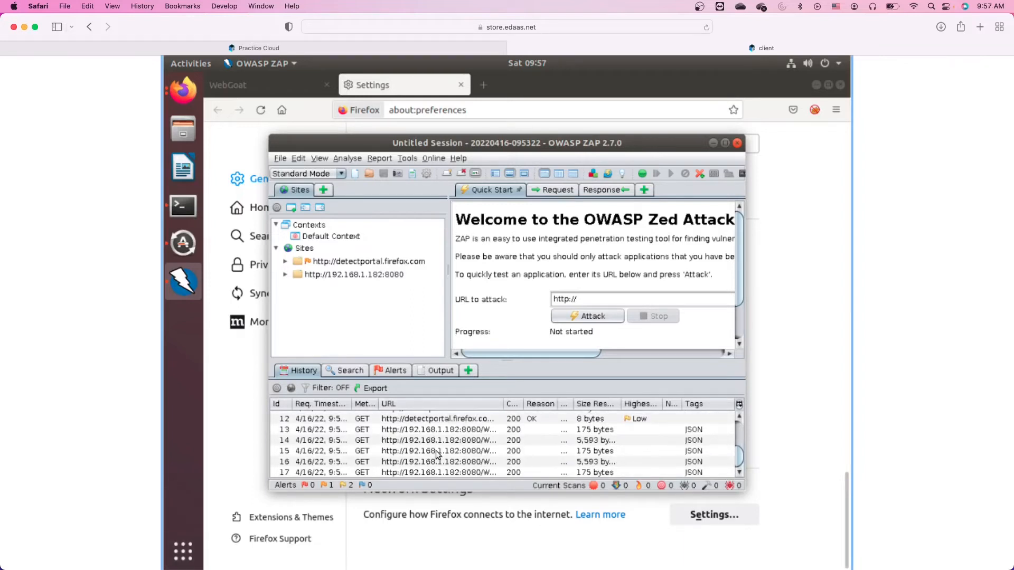
pyautogui.click(266, 84)
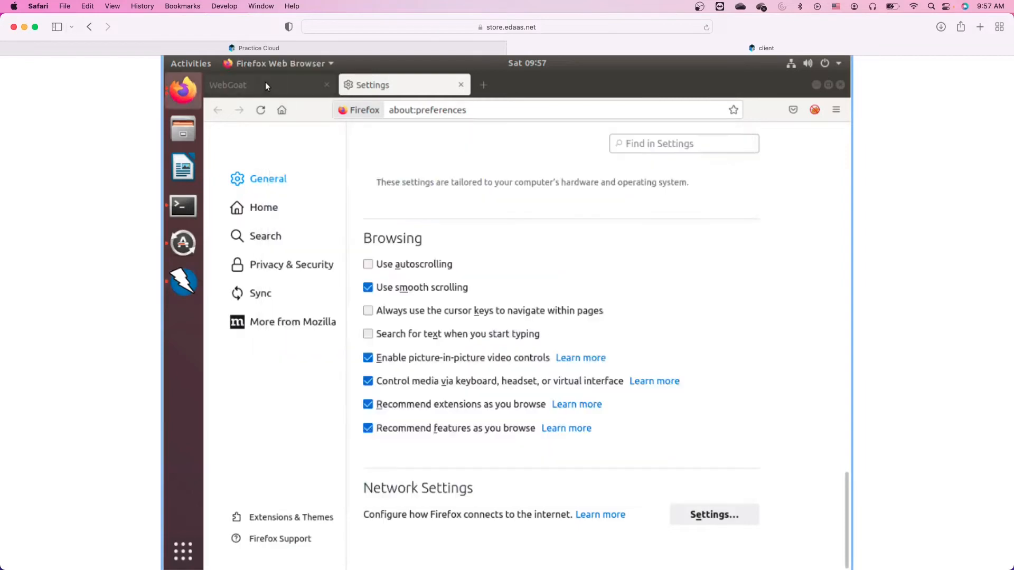
pyautogui.click(266, 85)
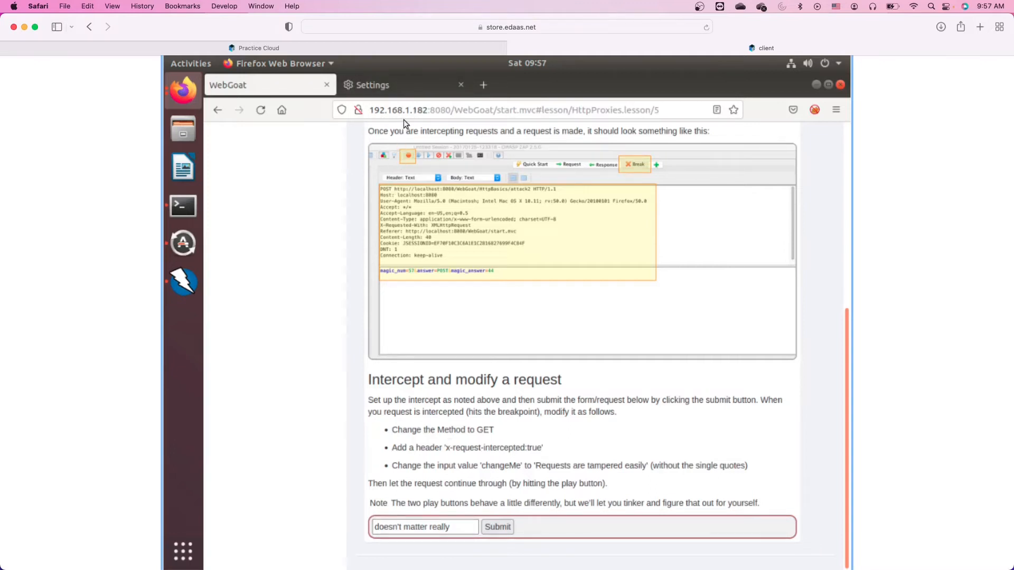
pyautogui.click(180, 285)
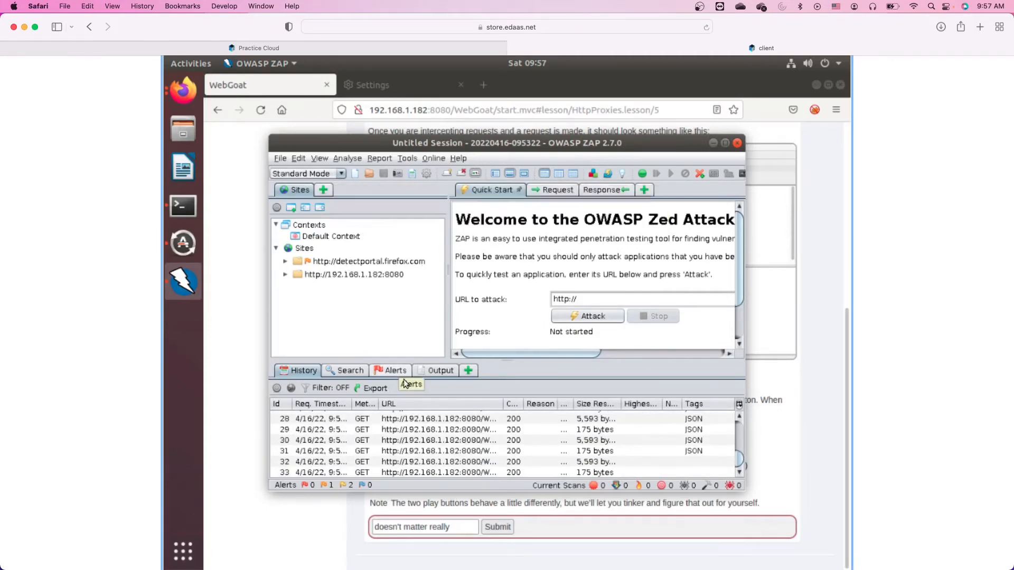
pyautogui.rightClick(394, 445)
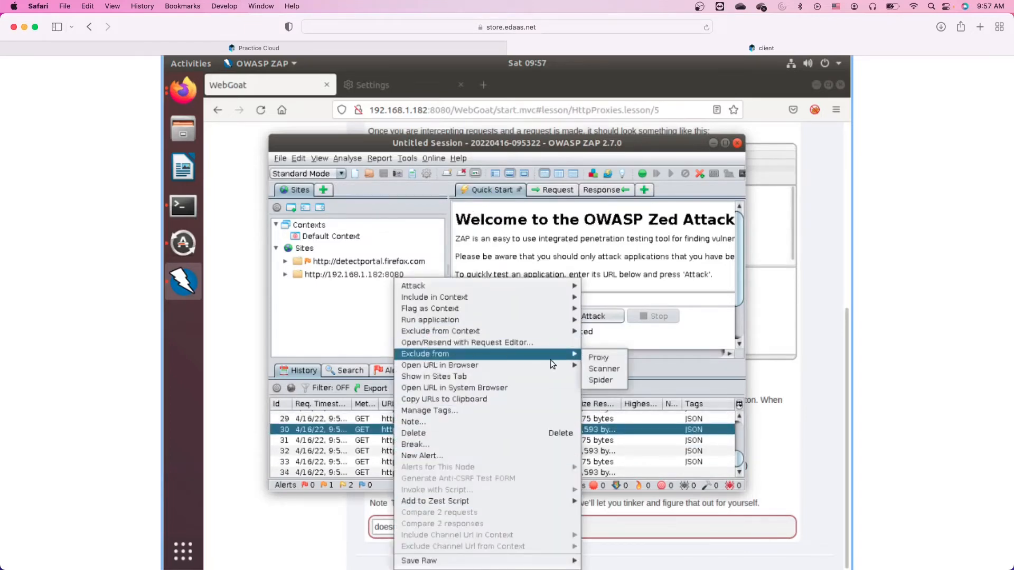
pyautogui.moveTo(553, 364)
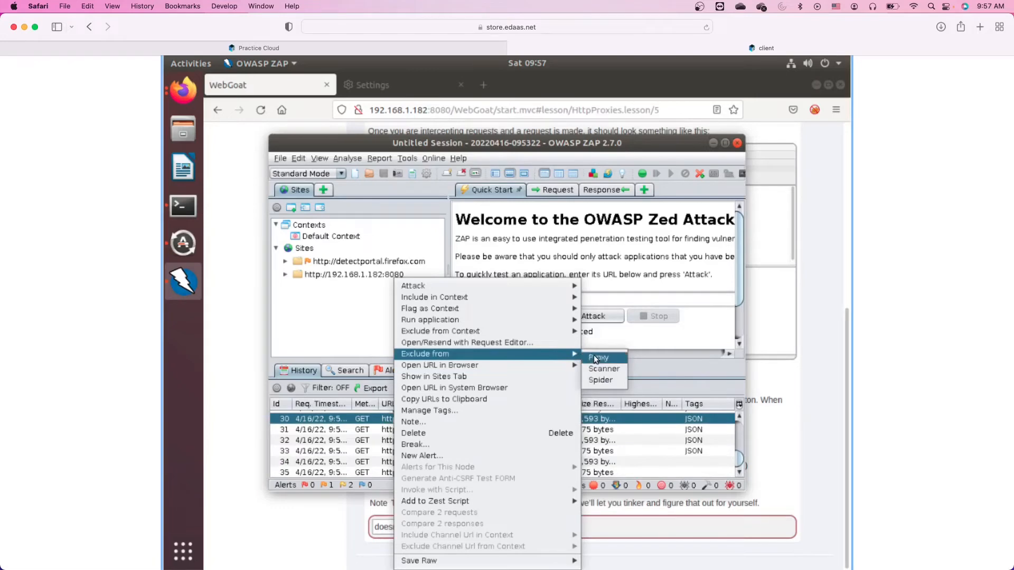
pyautogui.click(593, 357)
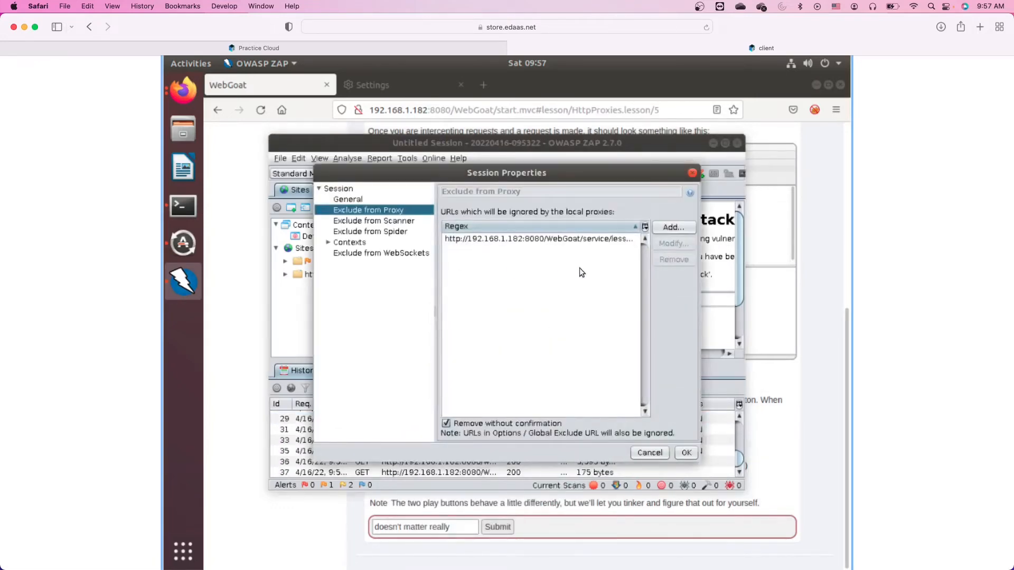
pyautogui.click(670, 227)
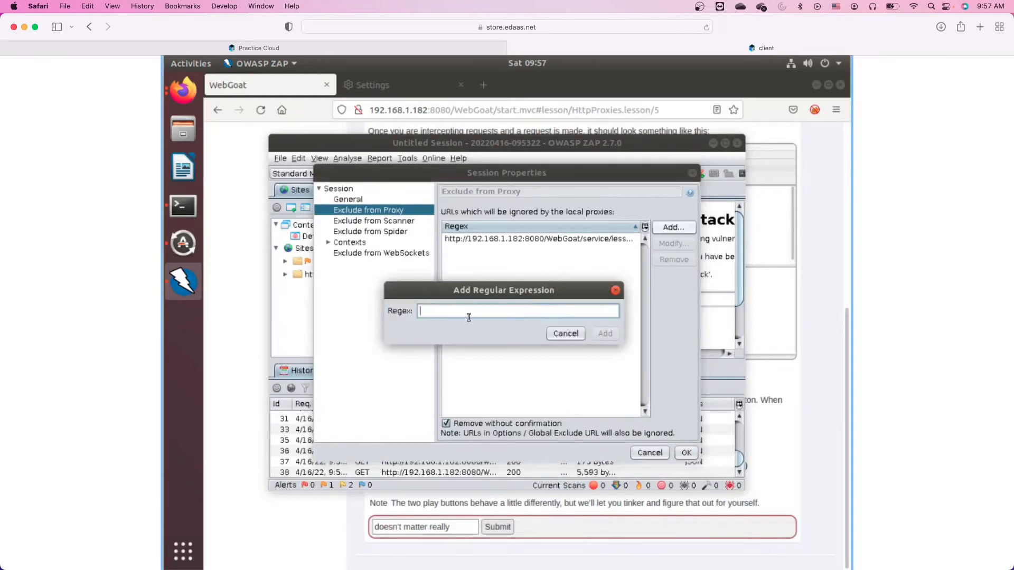
pyautogui.write('h')
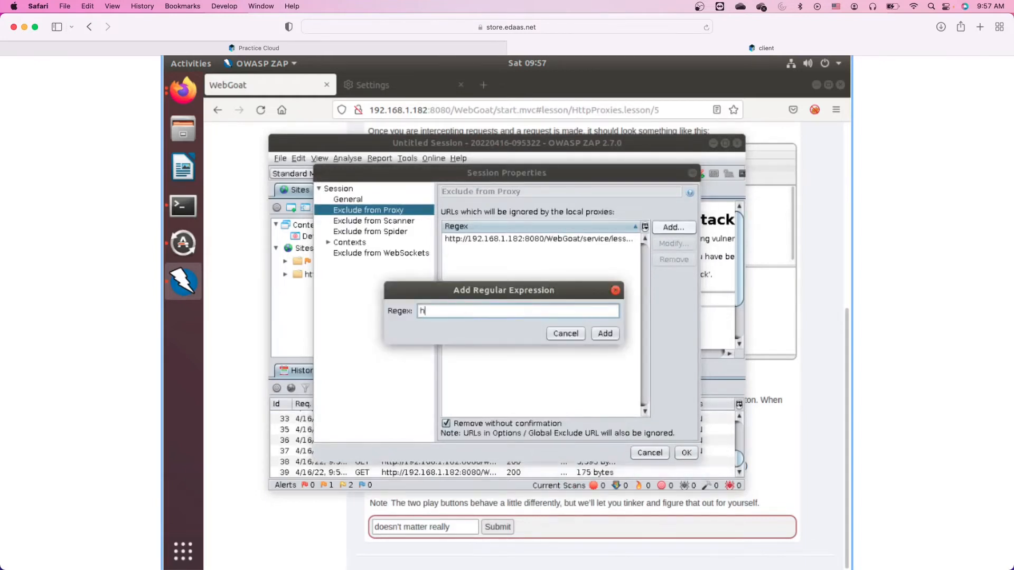
pyautogui.write('ttp://d')
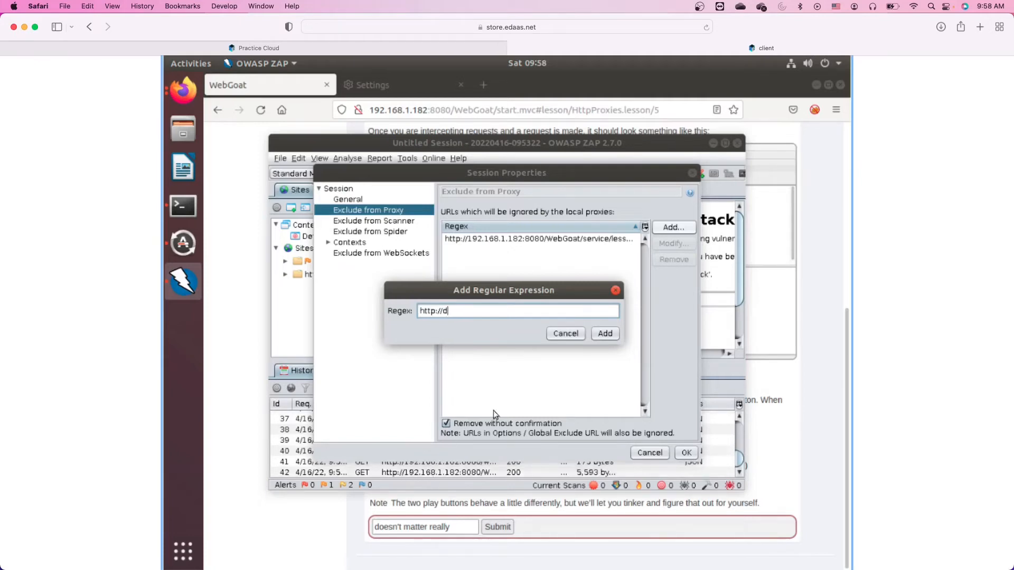
pyautogui.click(569, 334)
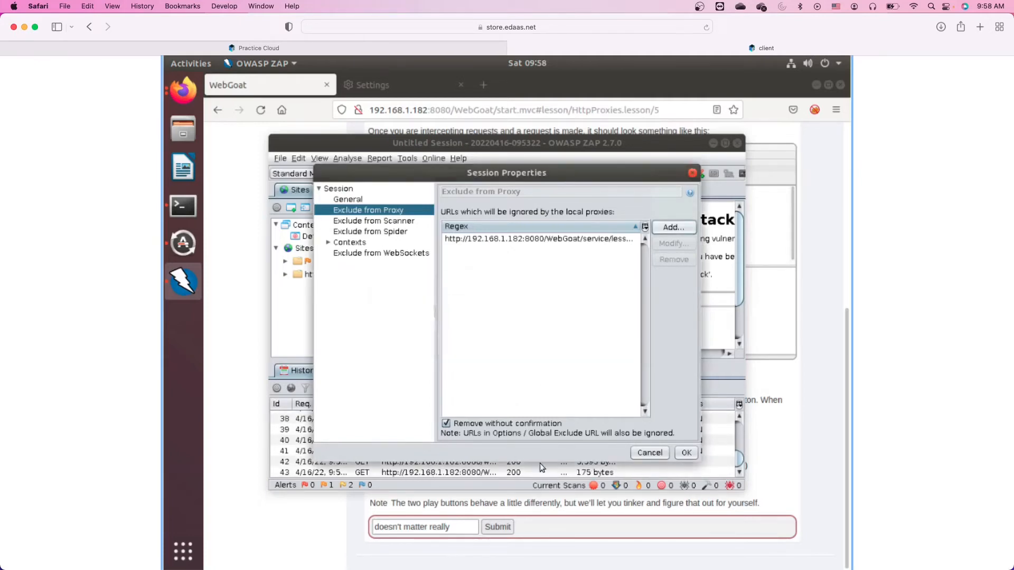
pyautogui.click(644, 454)
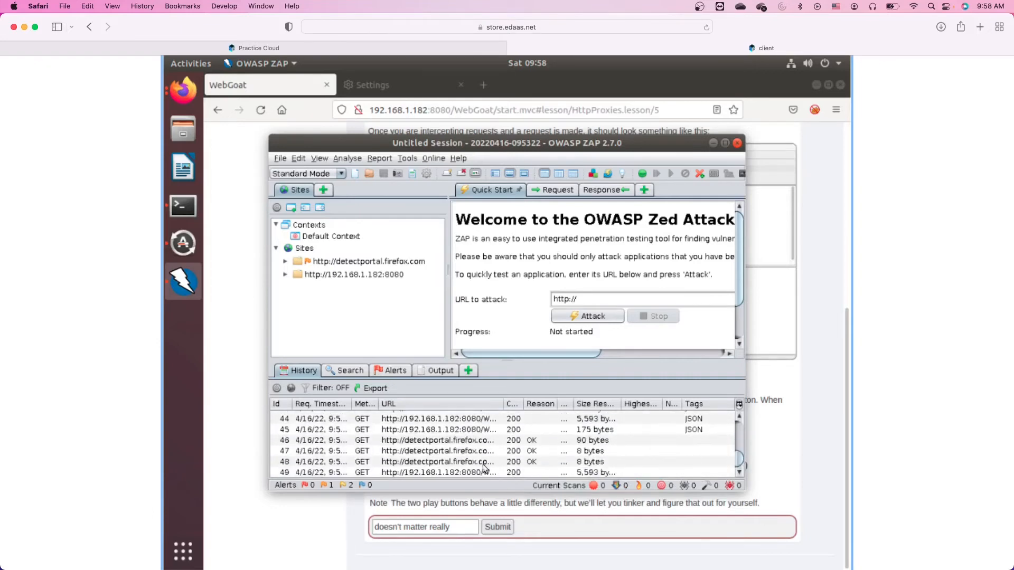
pyautogui.click(447, 448)
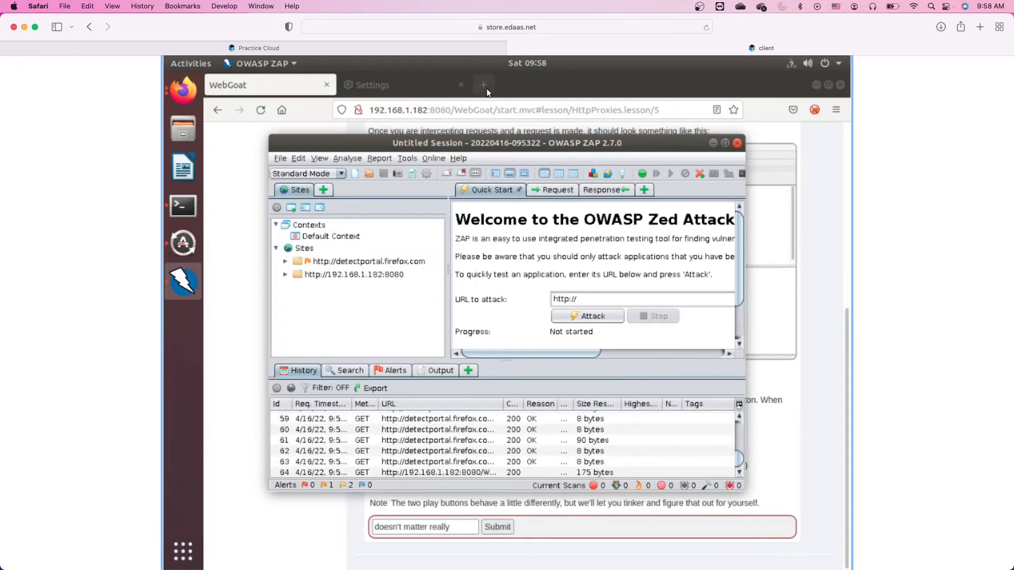
pyautogui.click(477, 132)
pyautogui.hotkey('ctrl', 't')
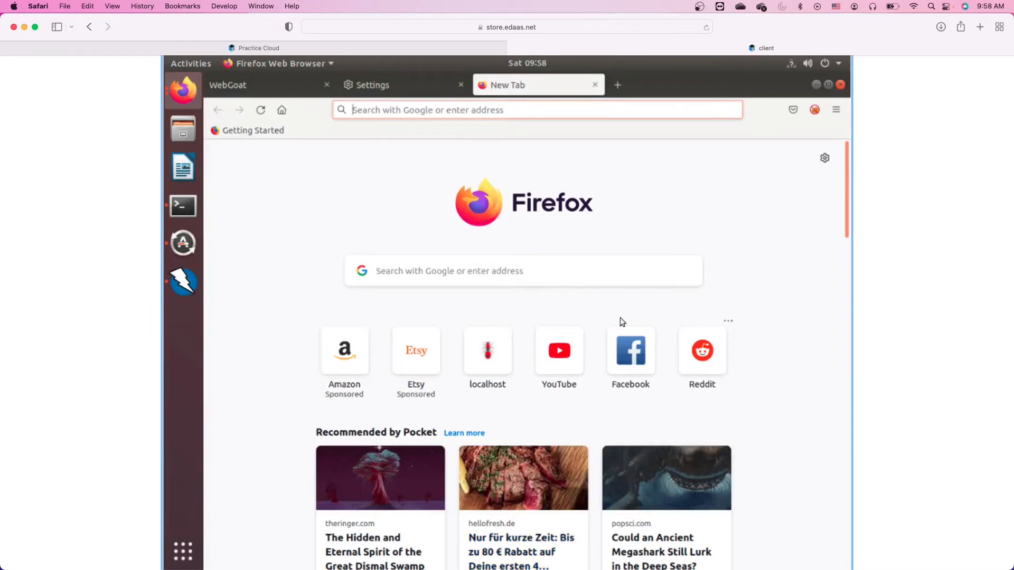
pyautogui.click(594, 85)
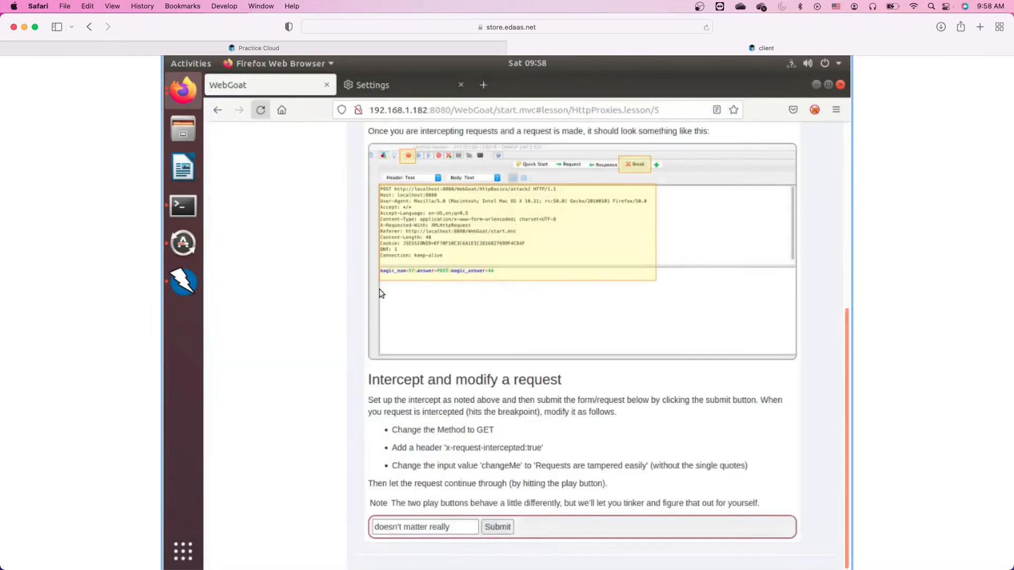
pyautogui.click(183, 282)
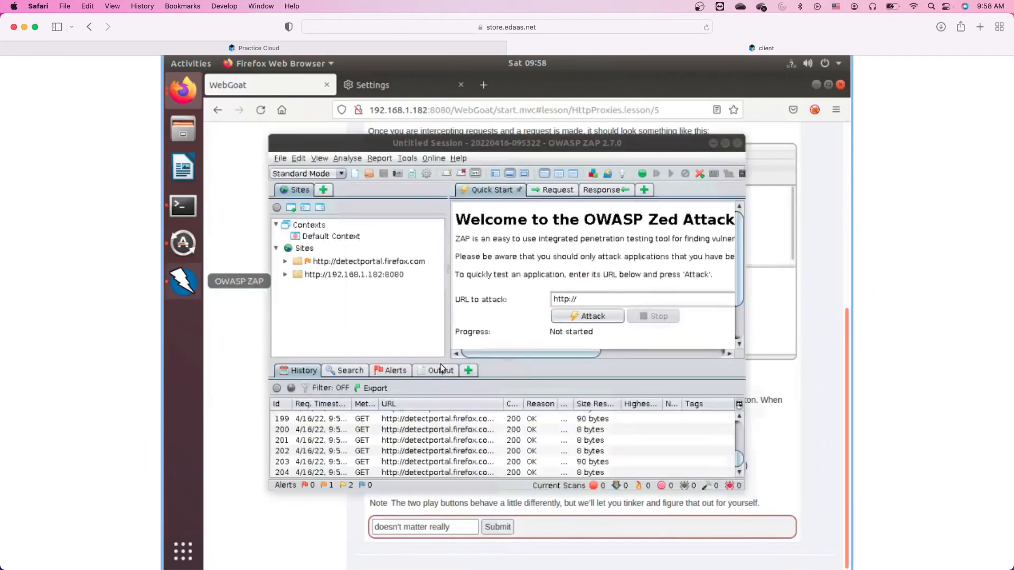
pyautogui.rightClick(436, 427)
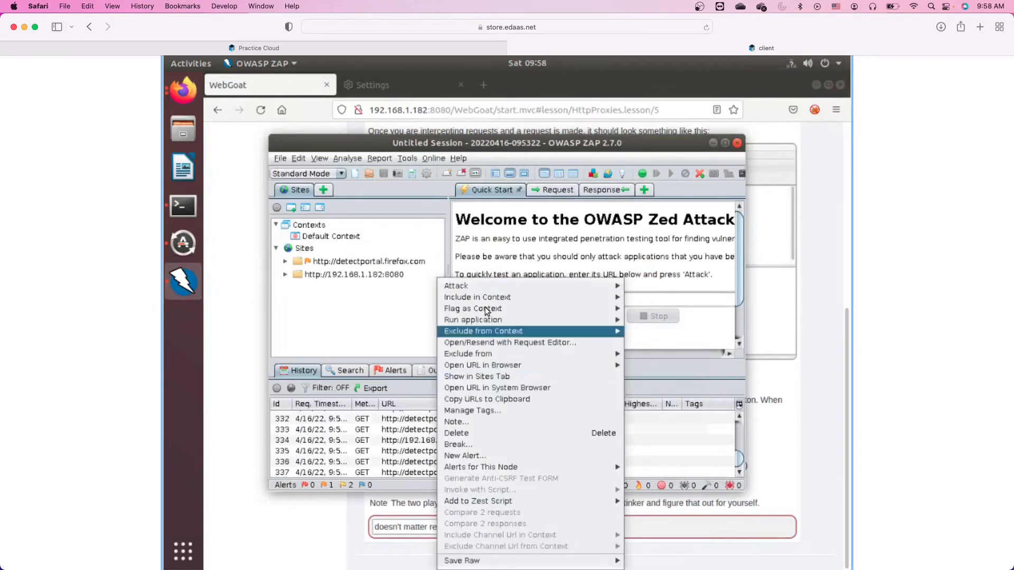
pyautogui.moveTo(481, 331)
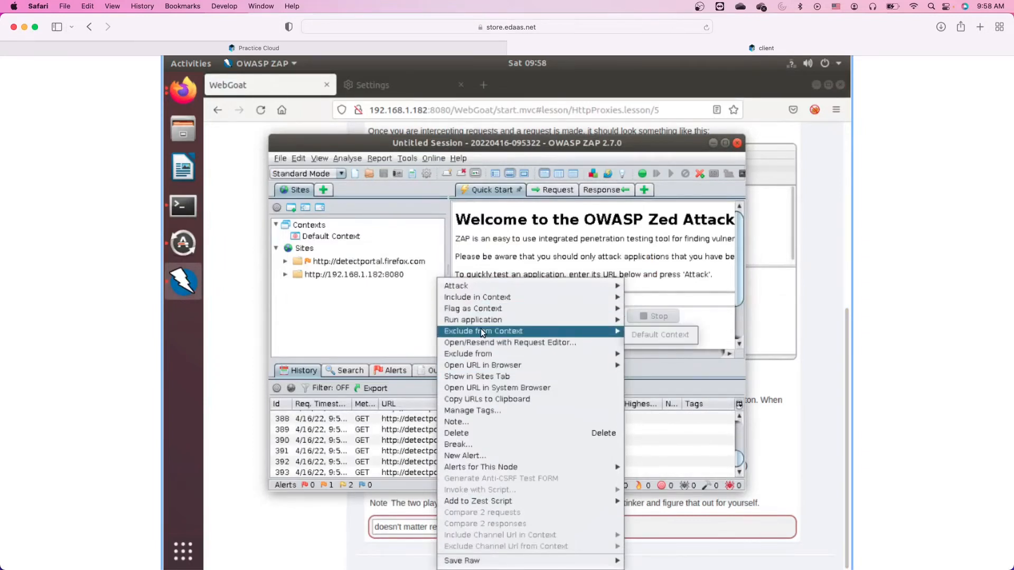
pyautogui.moveTo(578, 352)
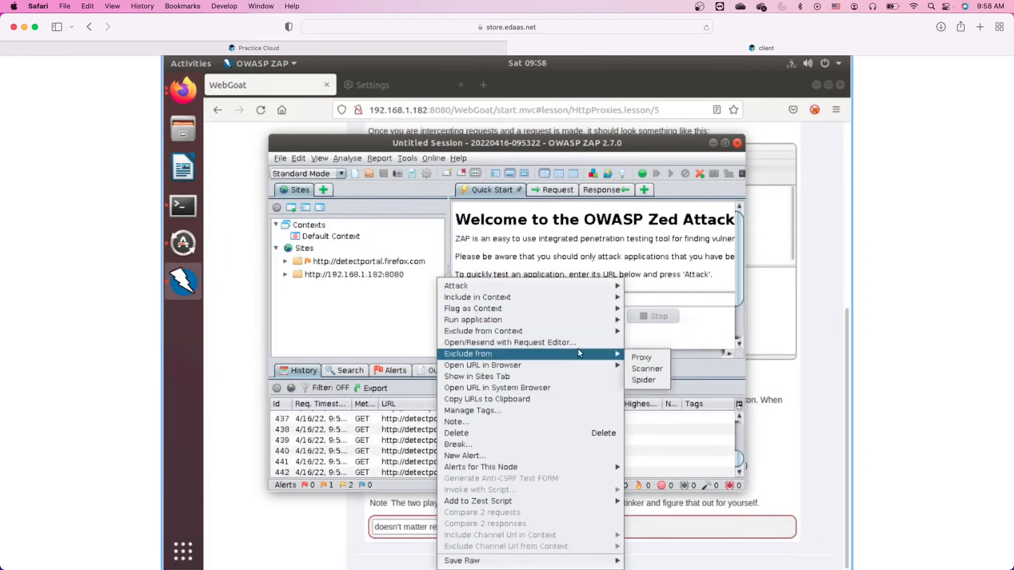
pyautogui.click(639, 357)
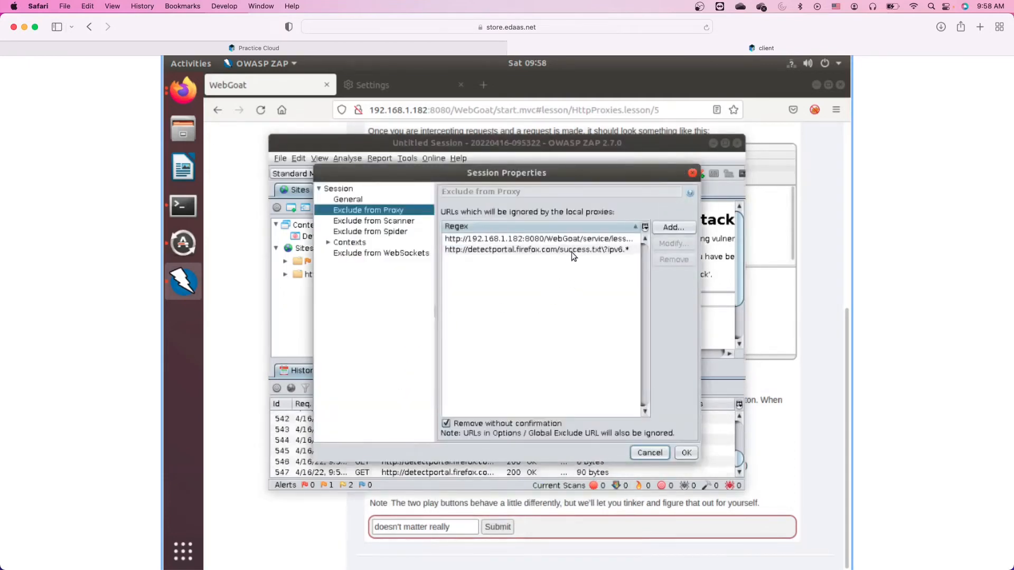
pyautogui.click(537, 251)
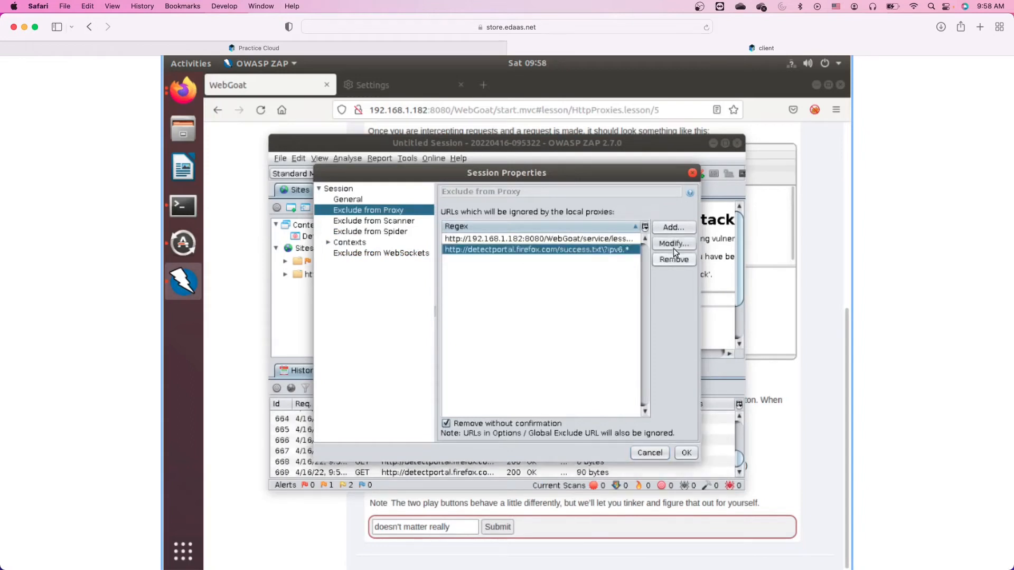
pyautogui.click(673, 247)
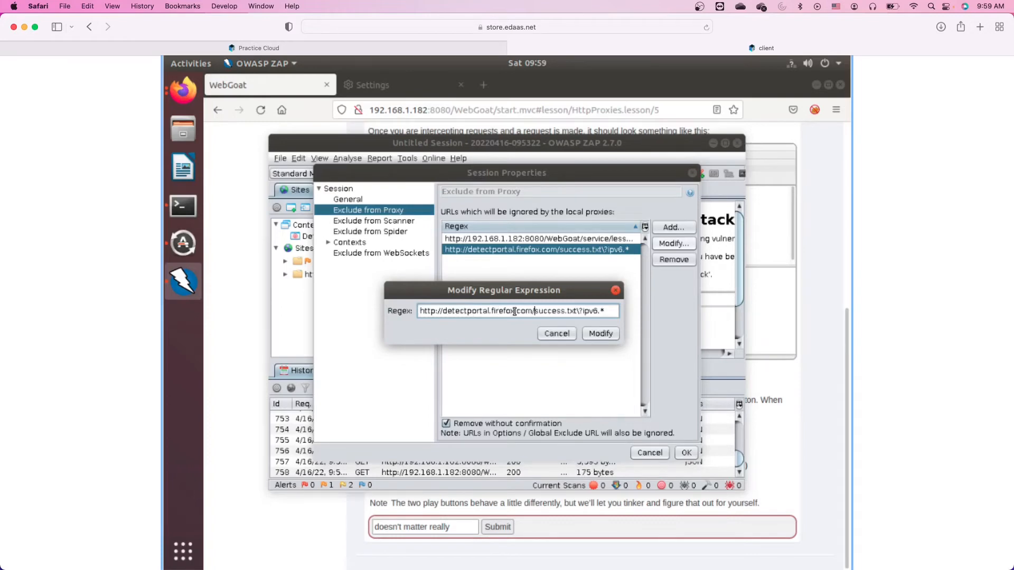
pyautogui.write('.')
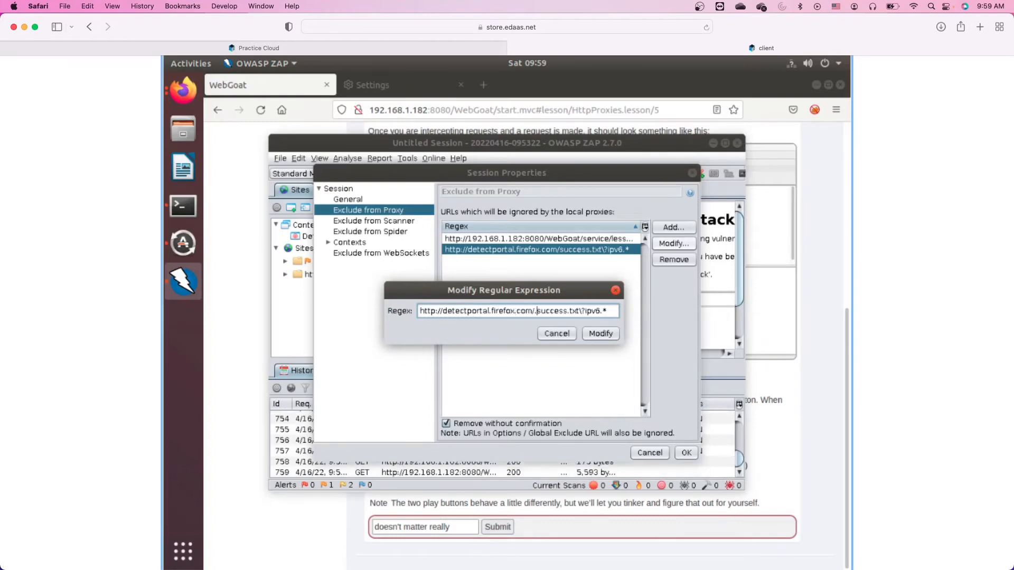
pyautogui.write('*')
pyautogui.hotkey('shift', 'Right')
pyautogui.hotkey('shift', 'Right')
pyautogui.hotkey('shift', 'Right')
pyautogui.hotkey('shift', 'Right')
pyautogui.hotkey('shift', 'Right')
pyautogui.hotkey('shift', 'Right')
pyautogui.hotkey('shift', 'Right')
pyautogui.hotkey('shift', 'Right')
pyautogui.hotkey('shift', 'Right')
pyautogui.hotkey('shift', 'Right')
pyautogui.hotkey('shift', 'Right')
pyautogui.hotkey('shift', 'Right')
pyautogui.hotkey('shift', 'Right')
pyautogui.hotkey('shift', 'Right')
pyautogui.hotkey('shift', 'Right')
pyautogui.hotkey('shift', 'Right')
pyautogui.hotkey('shift', 'Right')
pyautogui.hotkey('shift', 'Right')
pyautogui.hotkey('shift', 'Right')
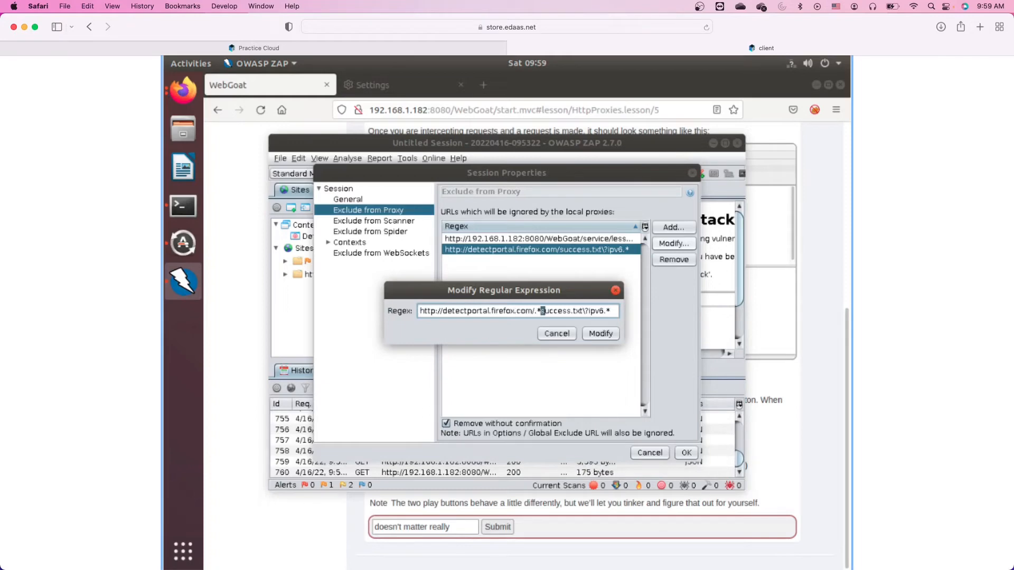
pyautogui.press('Delete')
pyautogui.click(602, 333)
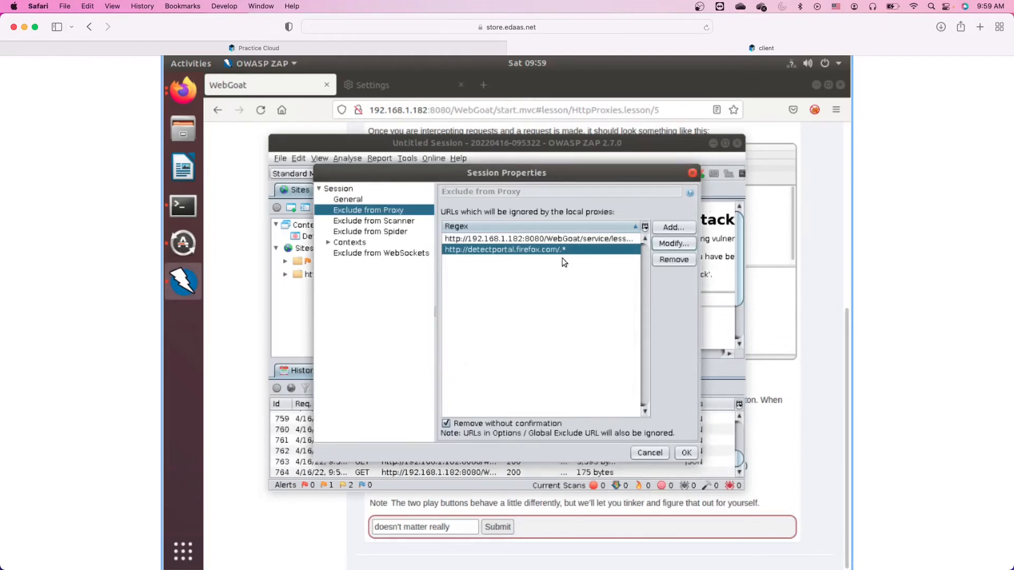
pyautogui.click(687, 452)
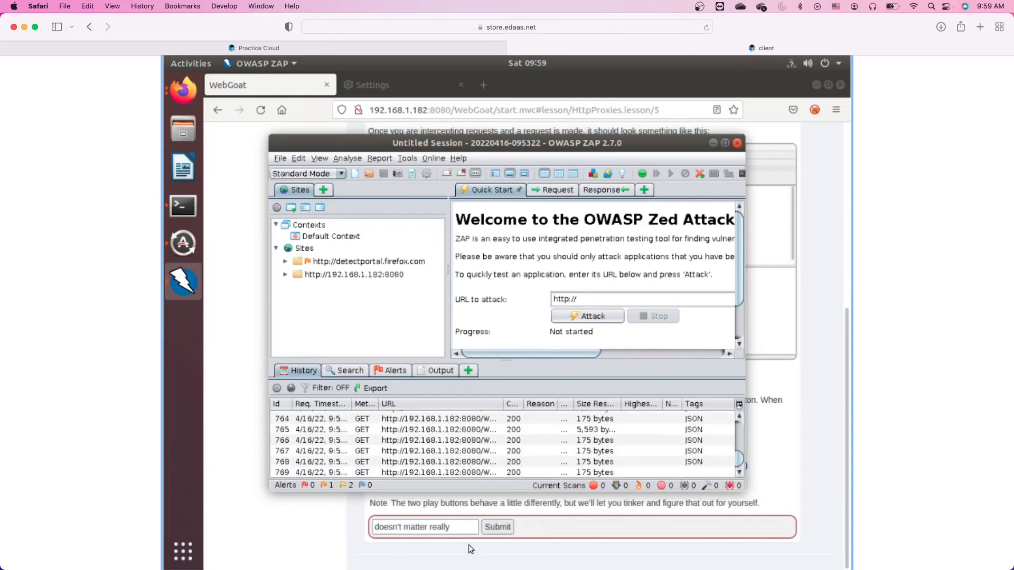
# Broaden the WebGoat lesson-overview exclusion regex by deleting lessonoverview.mvc from it.
pyautogui.rightClick(457, 444)
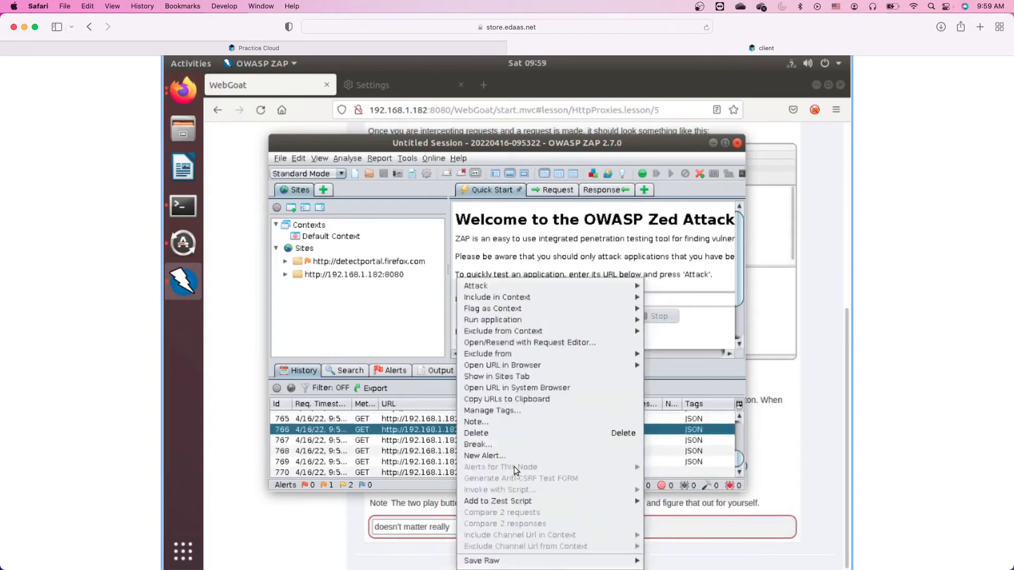
pyautogui.moveTo(537, 354)
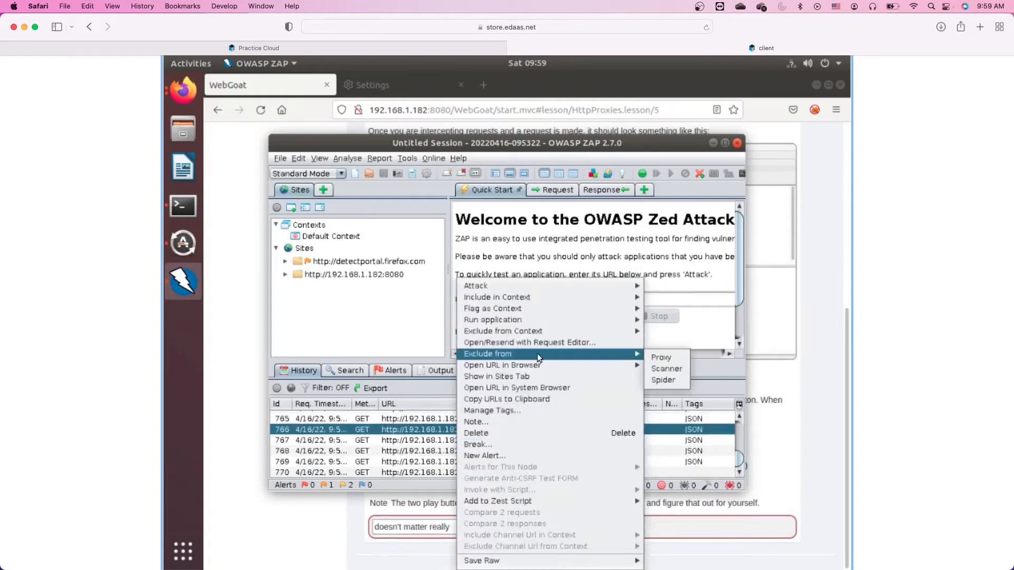
pyautogui.click(660, 356)
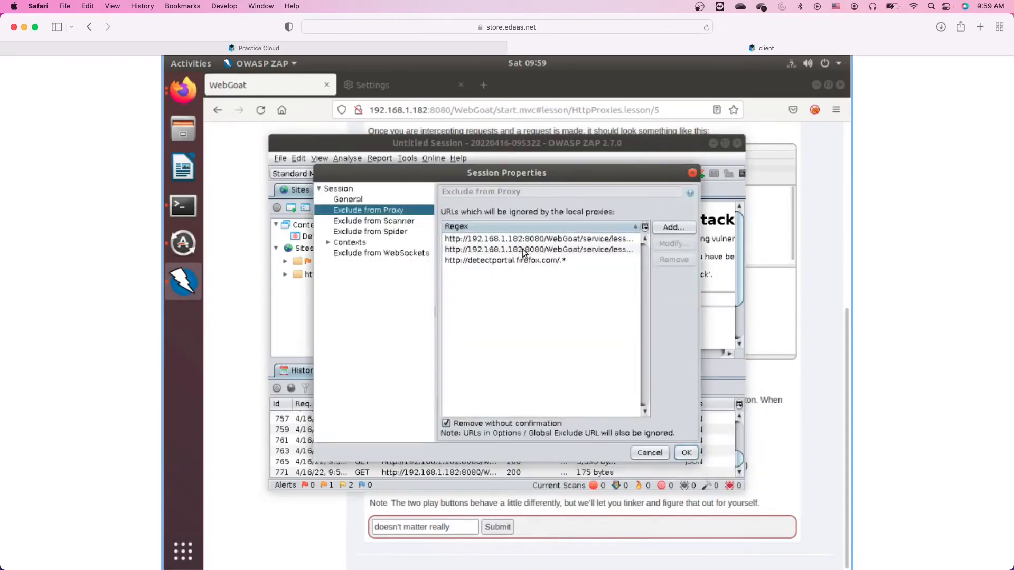
pyautogui.click(598, 251)
pyautogui.click(670, 244)
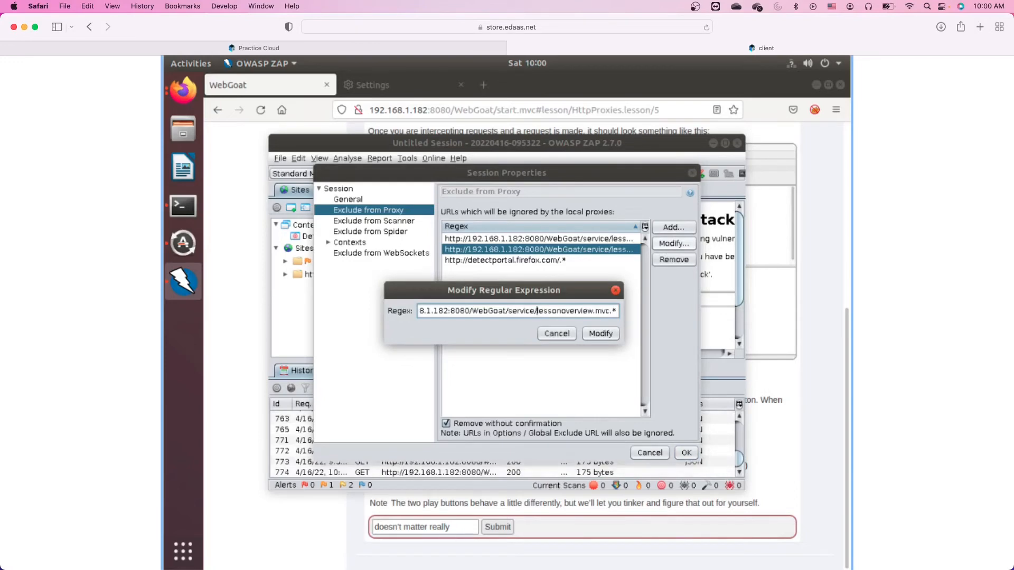
pyautogui.moveTo(537, 311); pyautogui.dragTo(610, 311)
pyautogui.press('BackSpace')
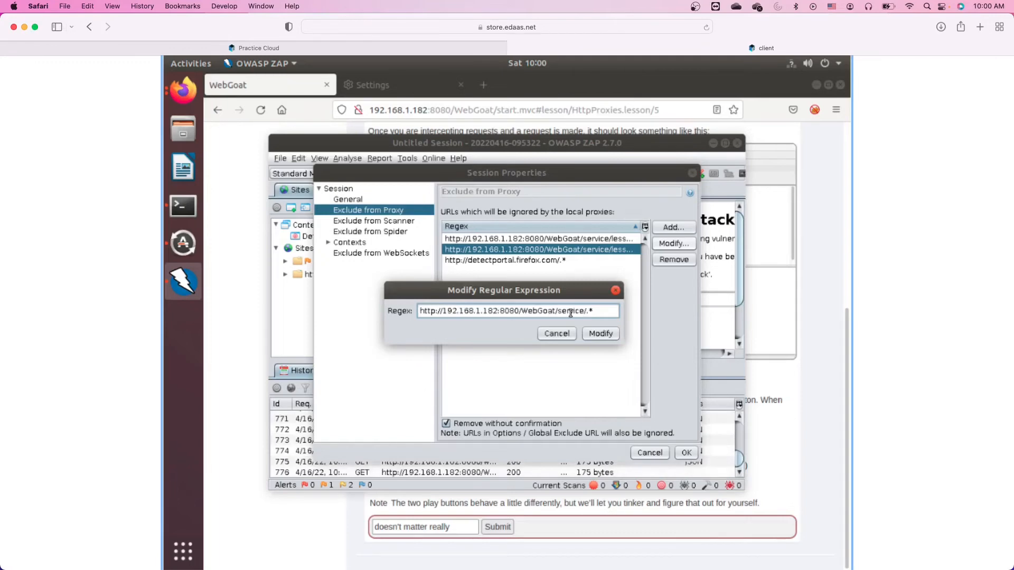
pyautogui.click(593, 335)
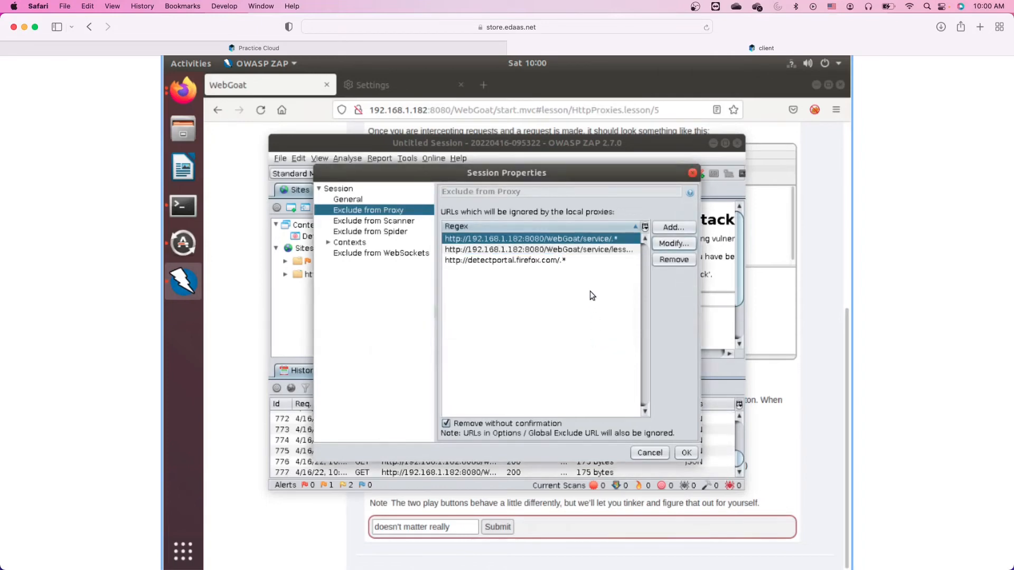
# Turn the lesson-menu exclusion into a broader .*lesson pattern and apply the session exclusions.
pyautogui.click(576, 249)
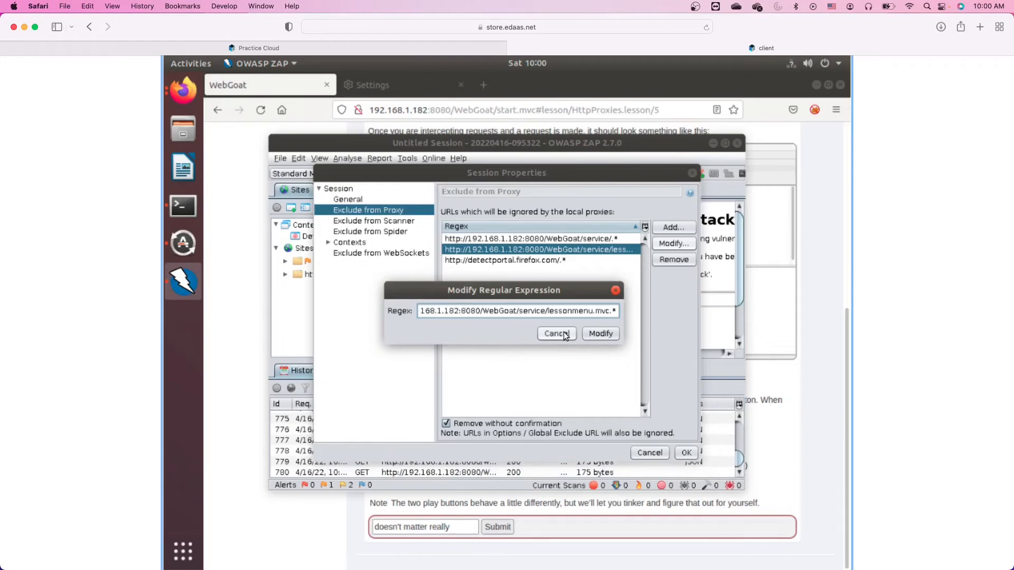
pyautogui.hotkey('shift', 'Right')
pyautogui.hotkey('shift', 'Right')
pyautogui.hotkey('shift', 'Right')
pyautogui.hotkey('shift', 'Right')
pyautogui.hotkey('shift', 'Right')
pyautogui.hotkey('shift', 'Right')
pyautogui.hotkey('shift', 'Right')
pyautogui.hotkey('shift', 'Right')
pyautogui.hotkey('shift', 'Right')
pyautogui.hotkey('shift', 'Right')
pyautogui.hotkey('shift', 'Right')
pyautogui.hotkey('shift', 'Right')
pyautogui.hotkey('shift', 'Right')
pyautogui.hotkey('shift', 'Right')
pyautogui.hotkey('shift', 'End')
pyautogui.press('BackSpace')
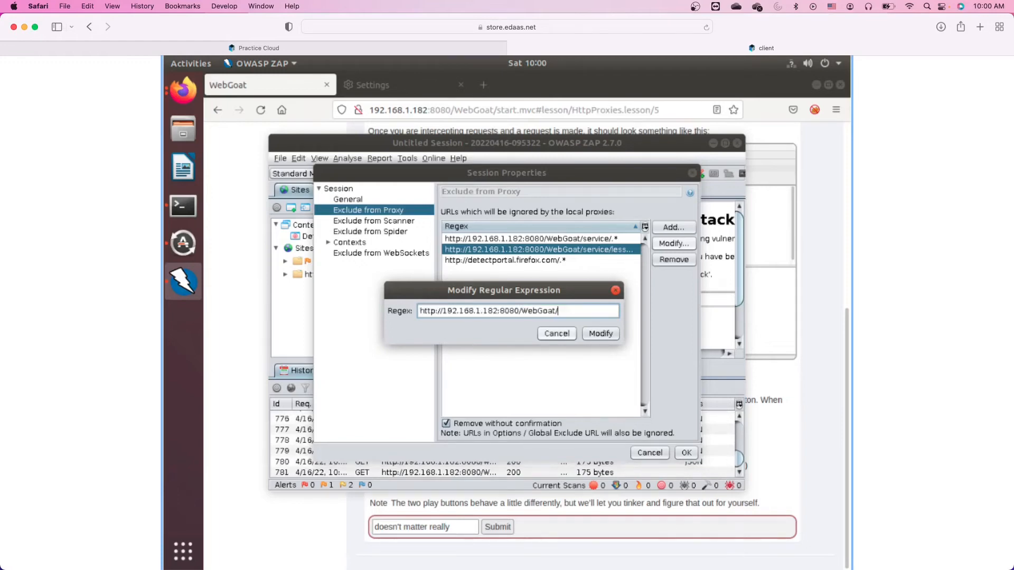
pyautogui.write('.*.')
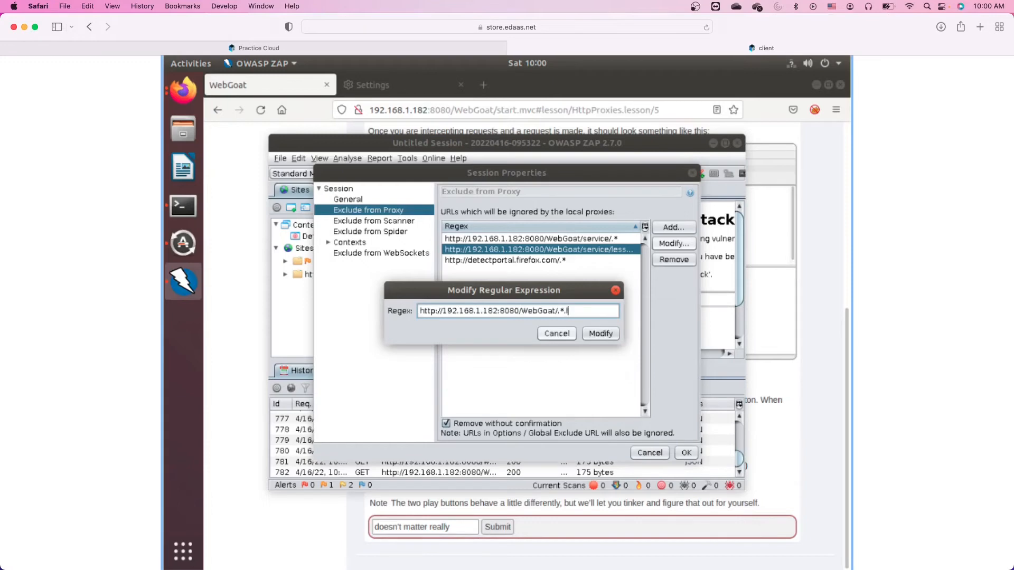
pyautogui.write('esson.less')
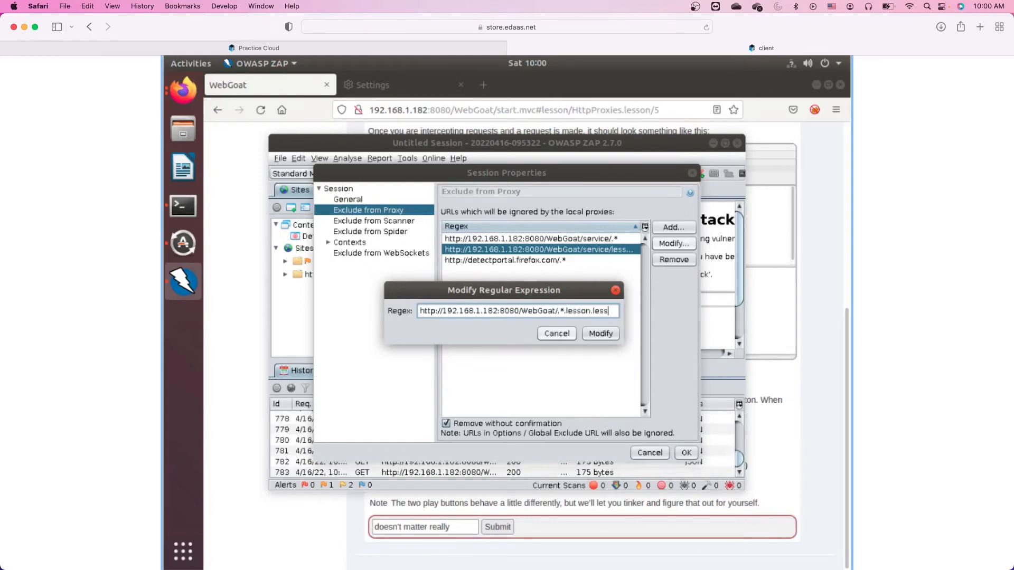
pyautogui.write('on')
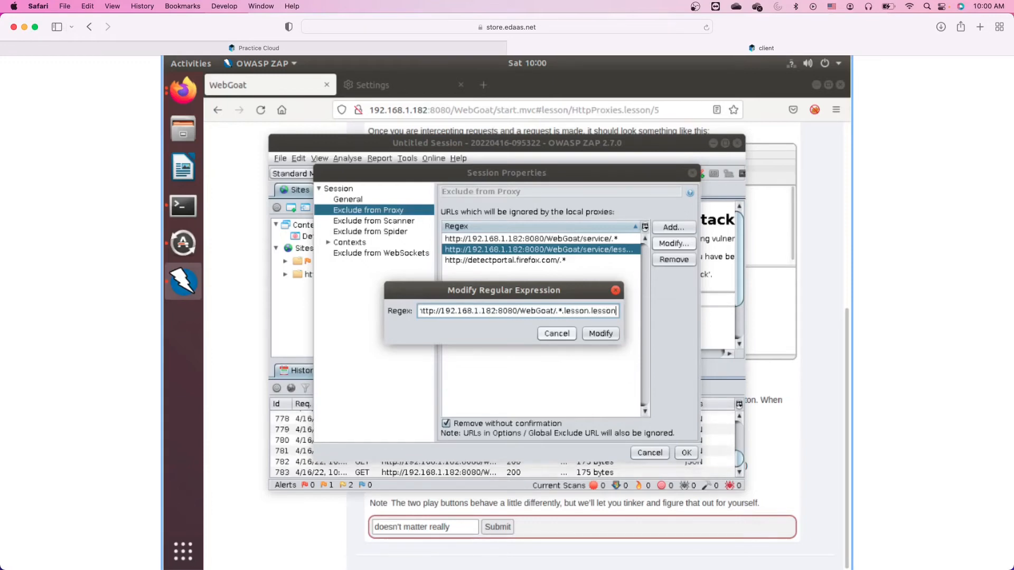
pyautogui.click(597, 334)
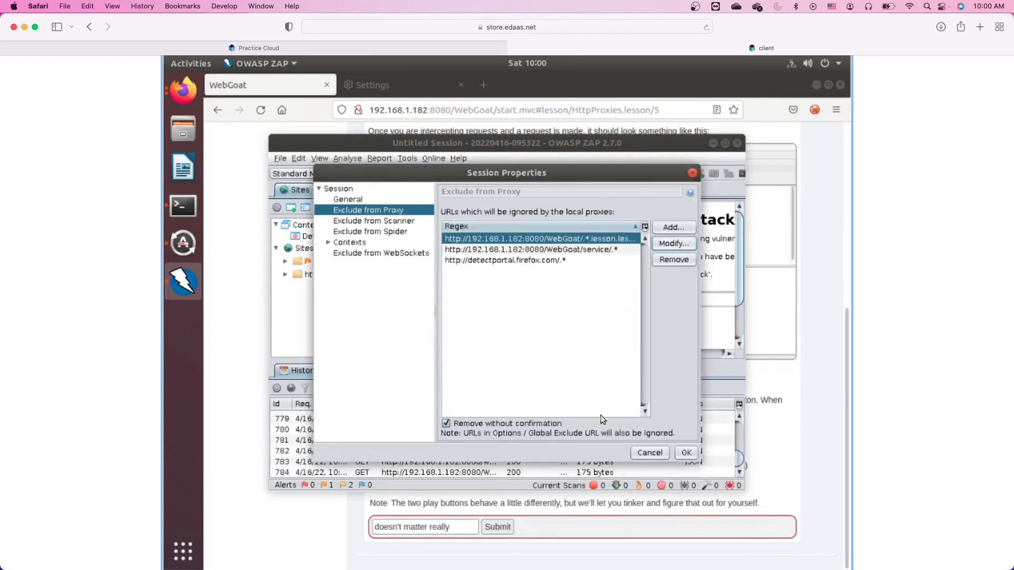
pyautogui.click(686, 452)
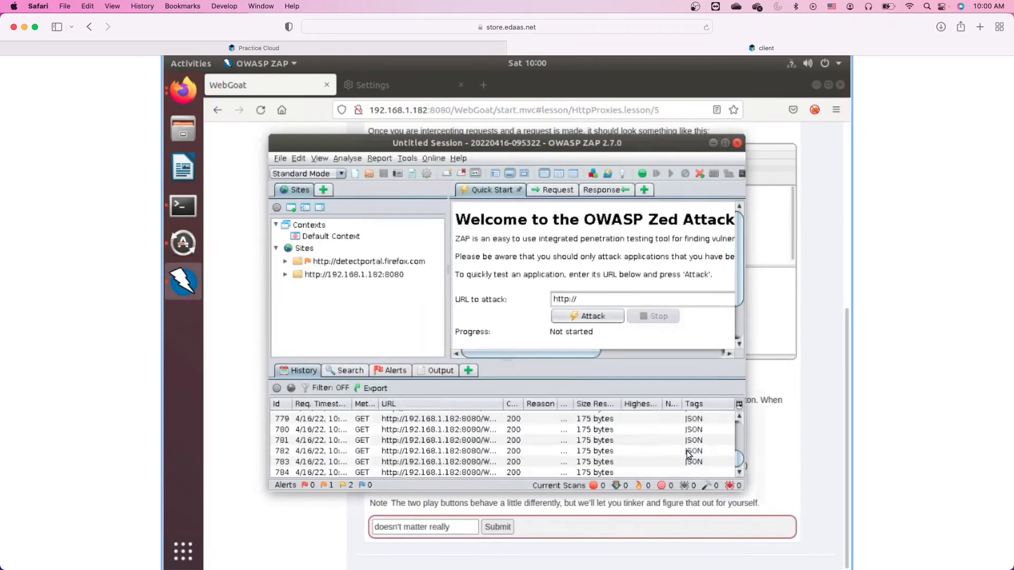
pyautogui.rightClick(431, 452)
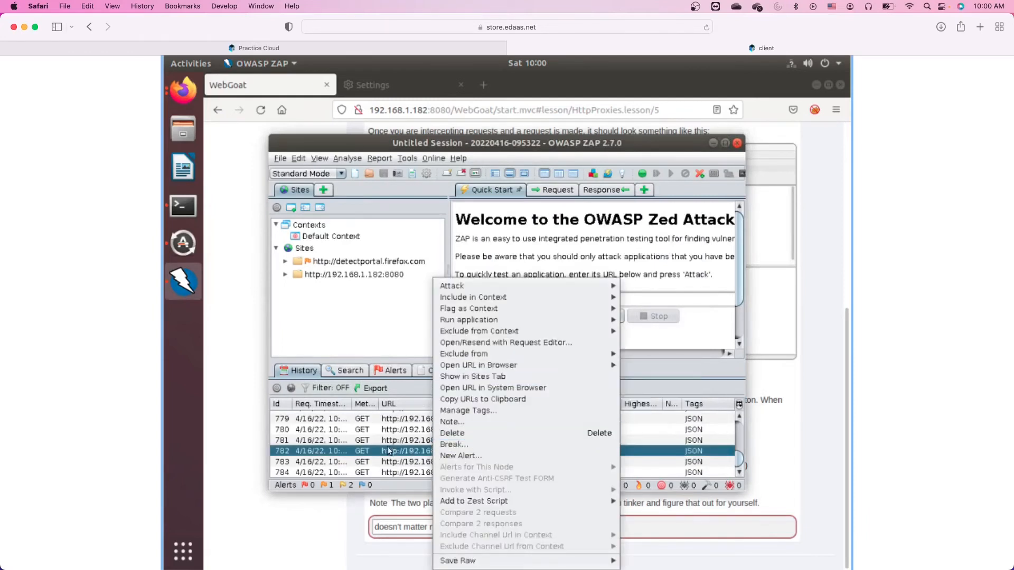
pyautogui.press('Escape')
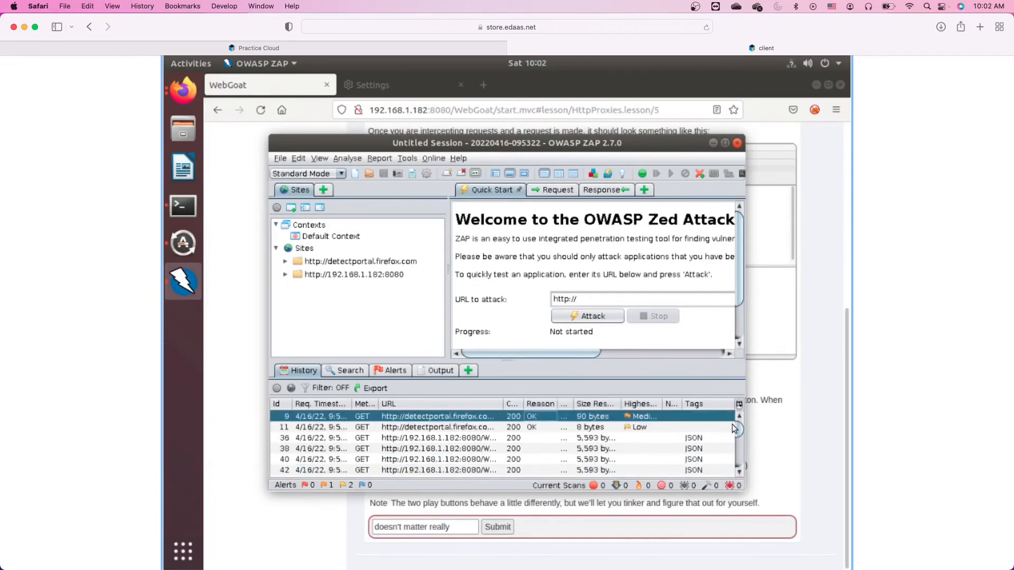
pyautogui.moveTo(734, 429); pyautogui.dragTo(736, 471)
# Select all History entries, delete them, and confirm the deletion.
pyautogui.keyDown('shift'); pyautogui.click(618, 470); pyautogui.keyUp('shift')
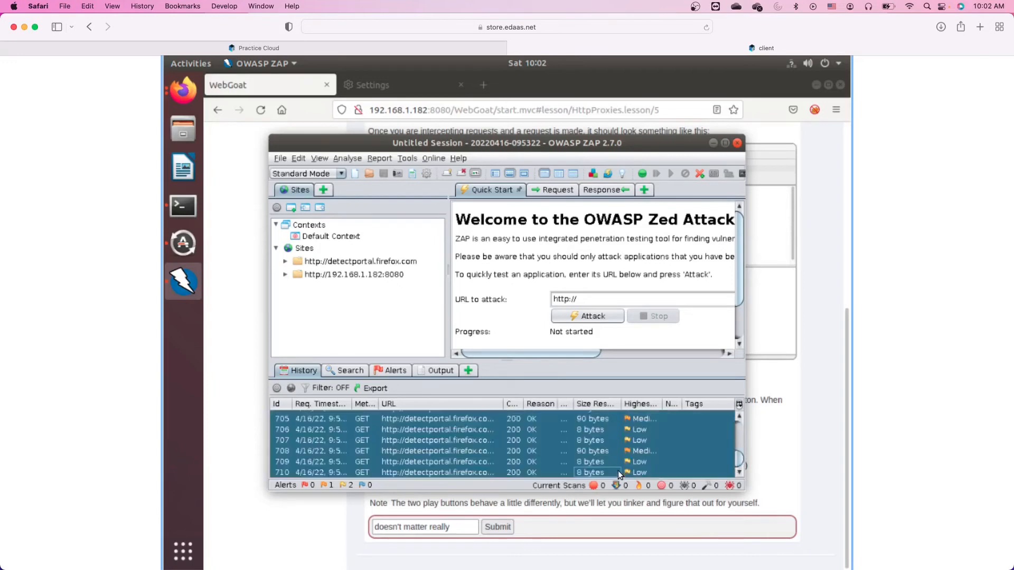
pyautogui.rightClick(466, 443)
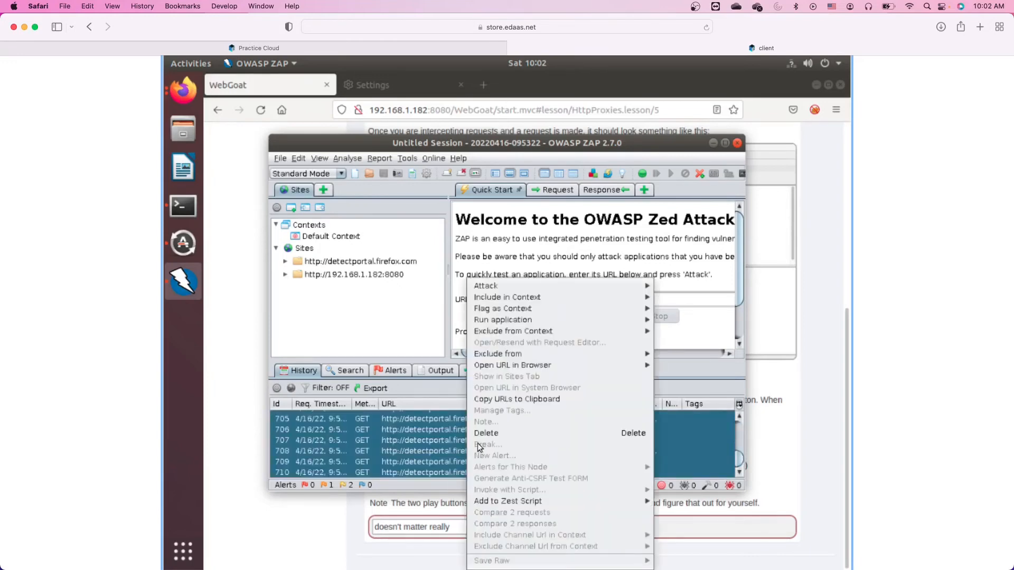
pyautogui.click(486, 433)
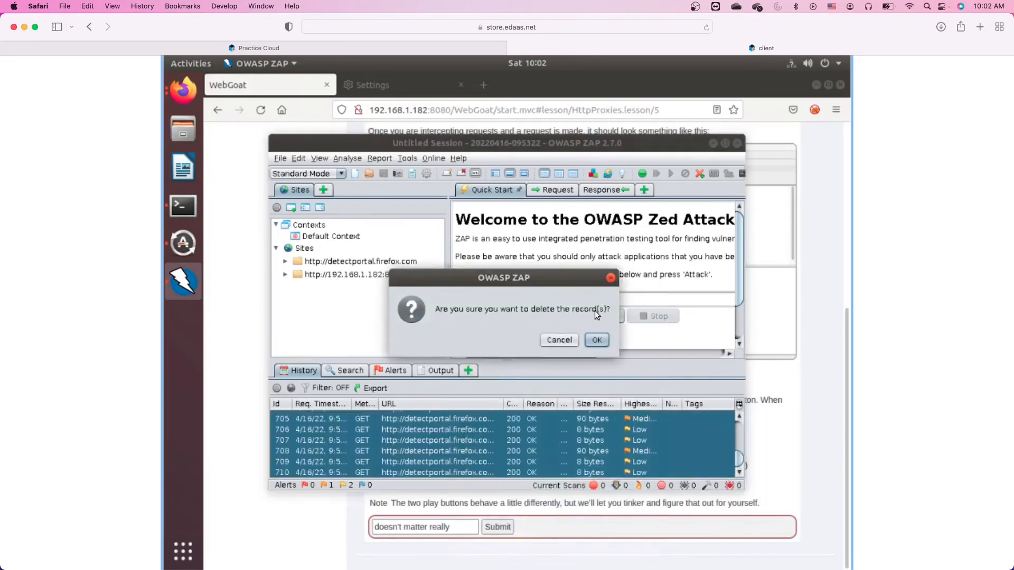
pyautogui.press('Return')
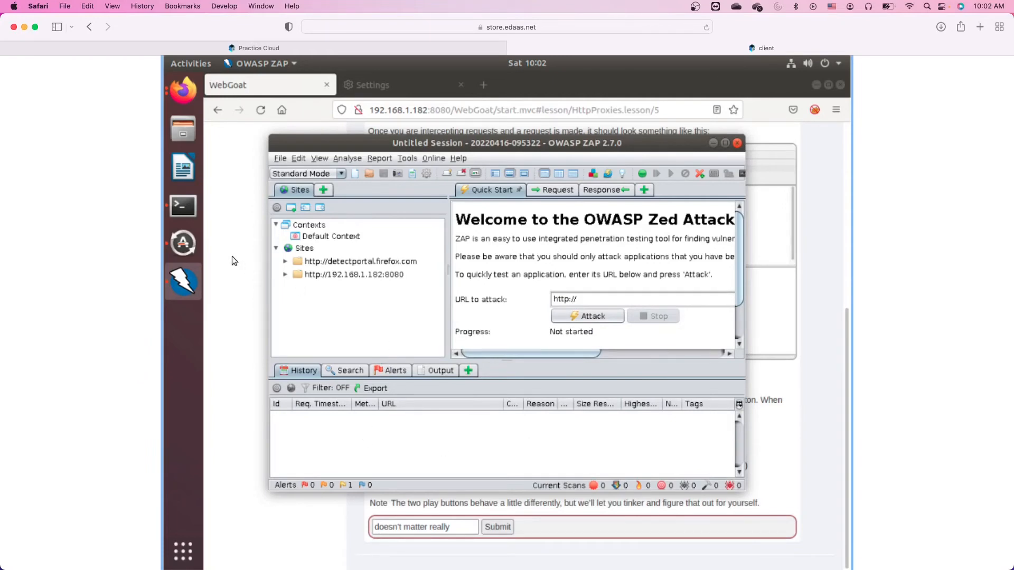
# Turn on ZAP's break on all requests and responses, then return to the WebGoat exercise.
pyautogui.click(181, 93)
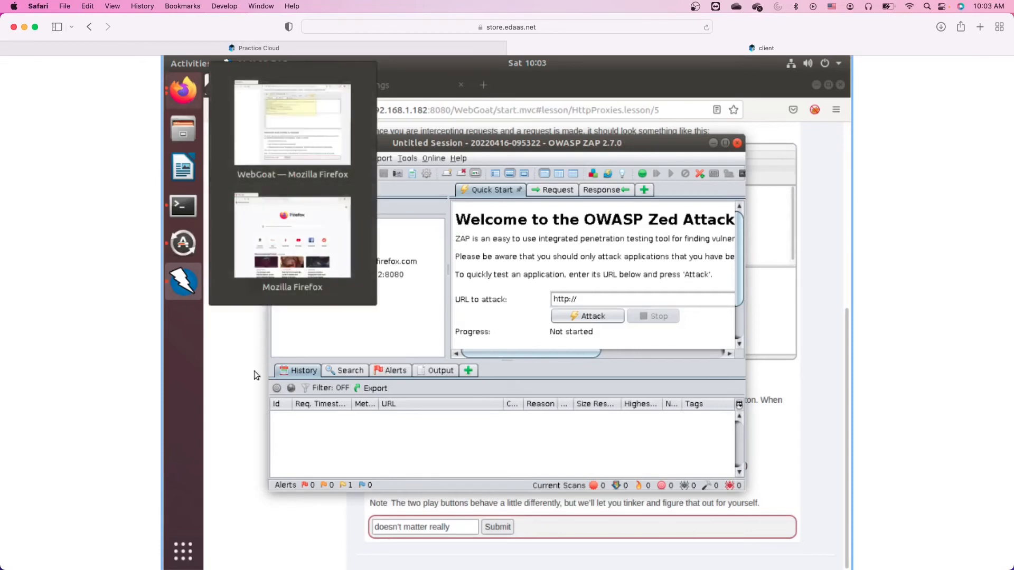
pyautogui.click(243, 385)
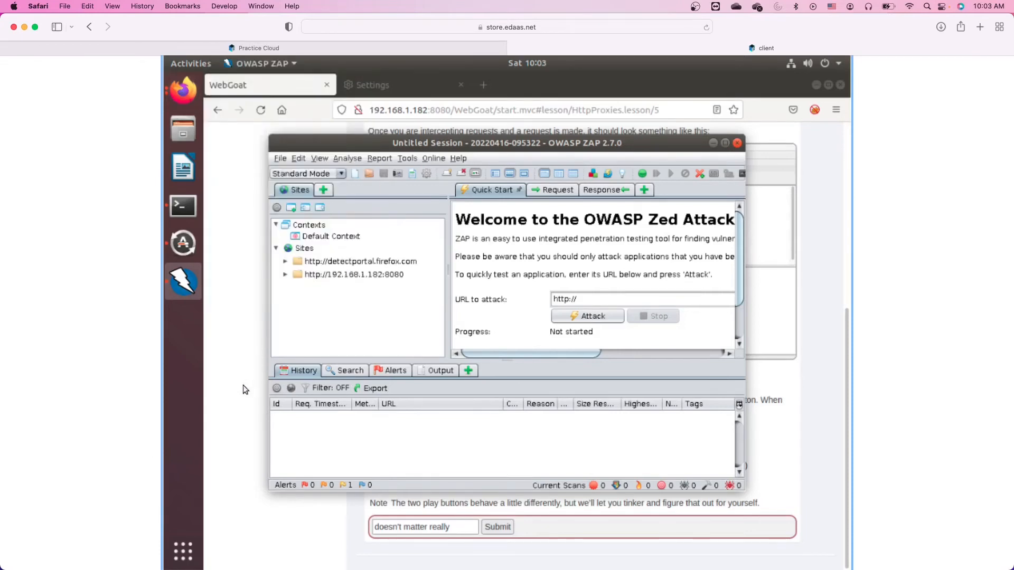
pyautogui.click(283, 529)
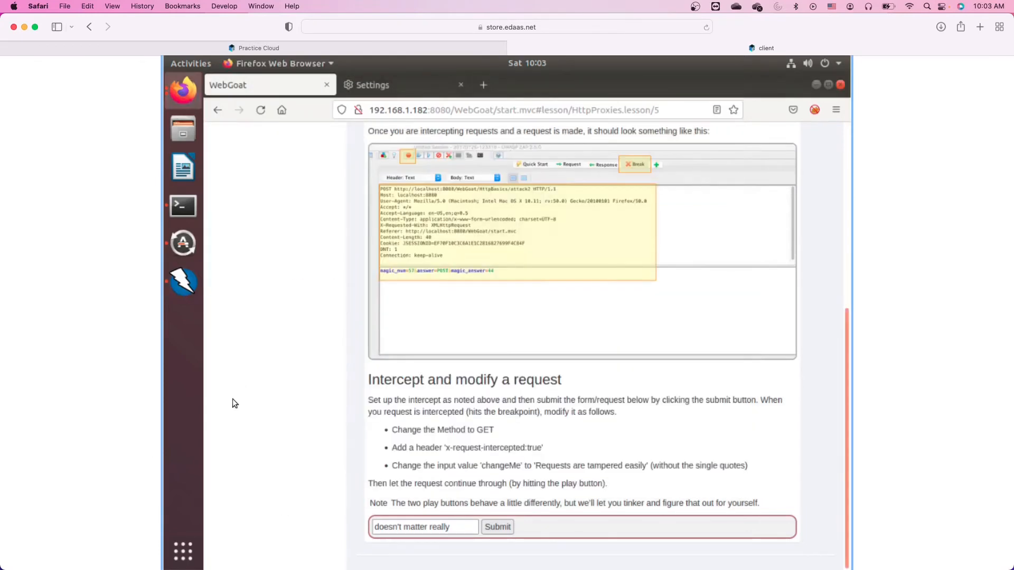
pyautogui.click(188, 284)
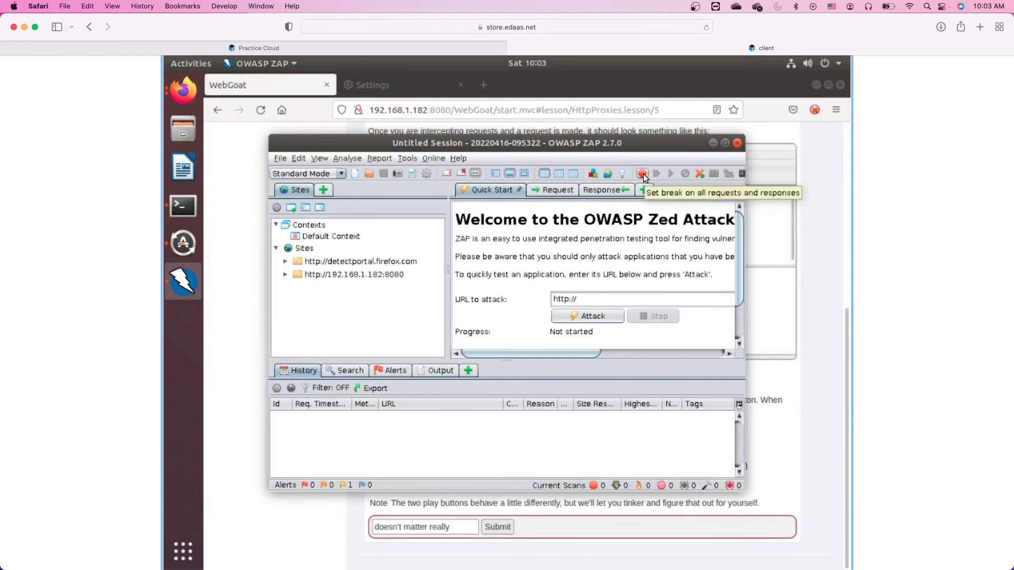
pyautogui.click(643, 175)
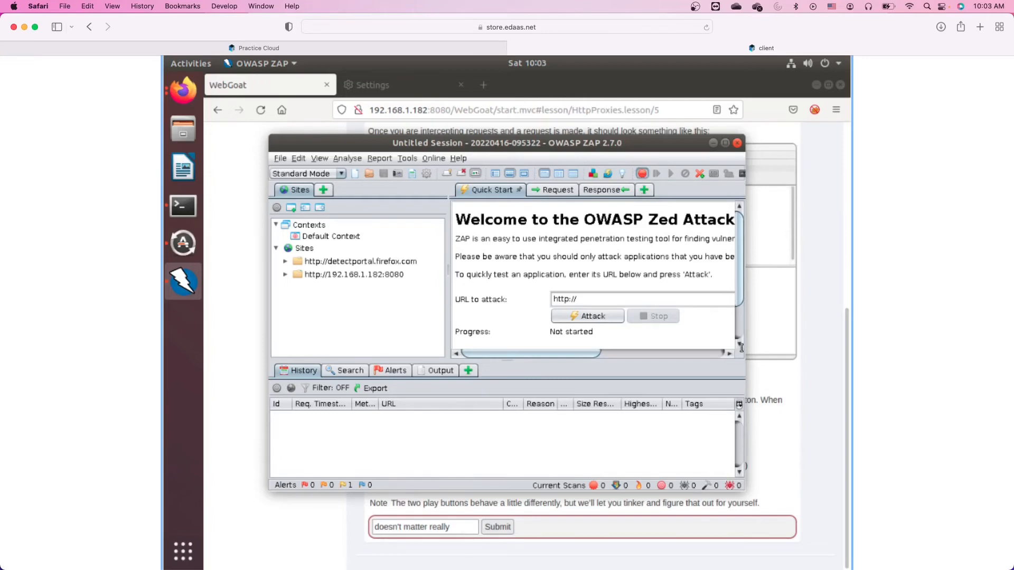
pyautogui.click(813, 410)
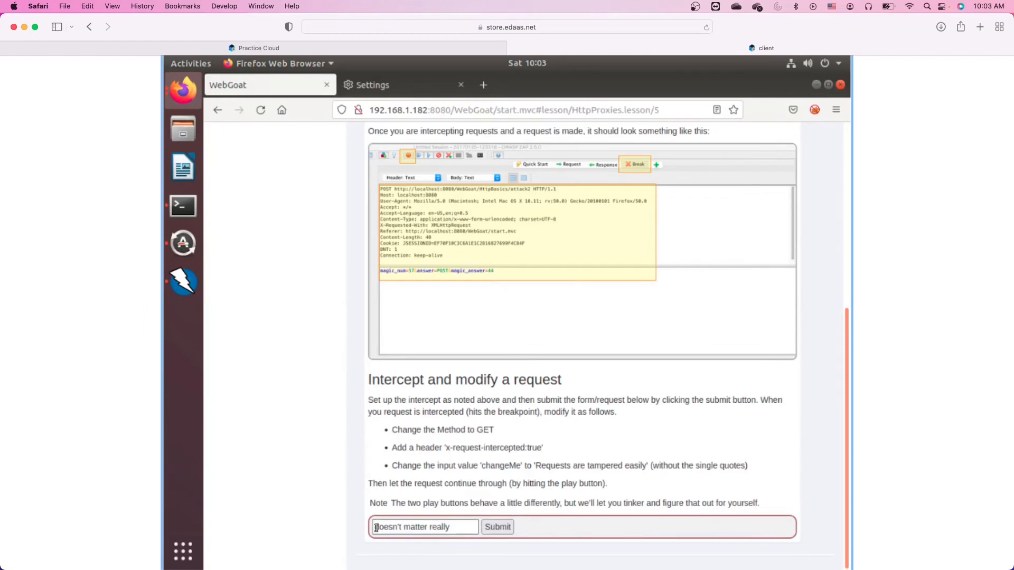
# Submit the lesson form, acknowledge ZAP's breakpoint notice, and move the ZAP window up-left.
pyautogui.click(495, 528)
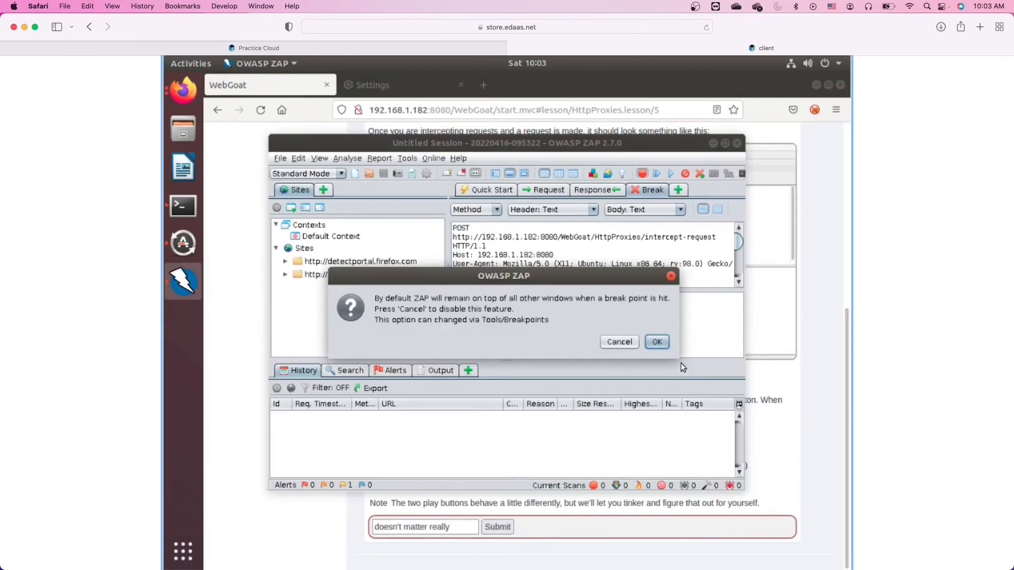
pyautogui.click(657, 342)
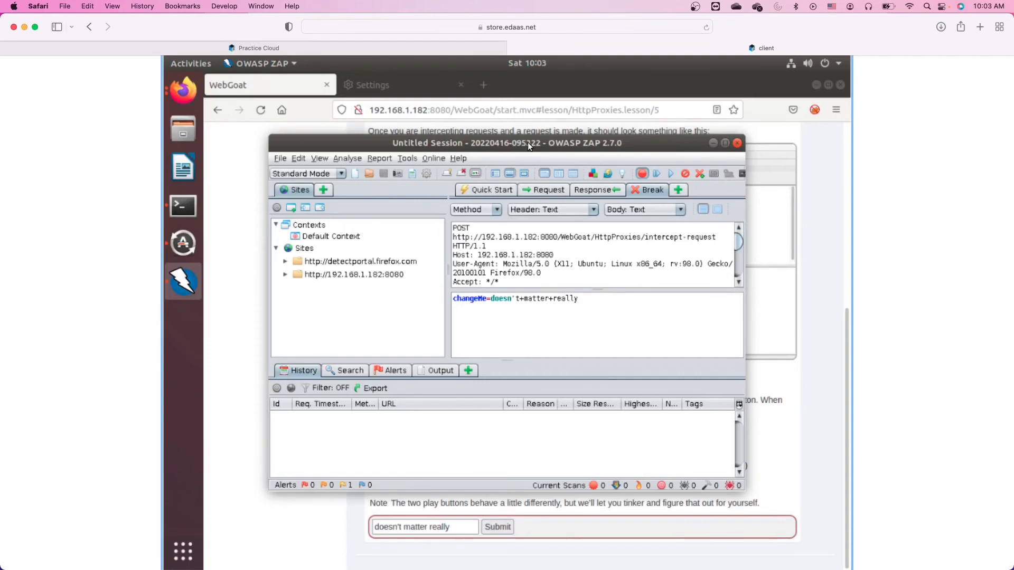
pyautogui.moveTo(527, 142); pyautogui.dragTo(472, 92)
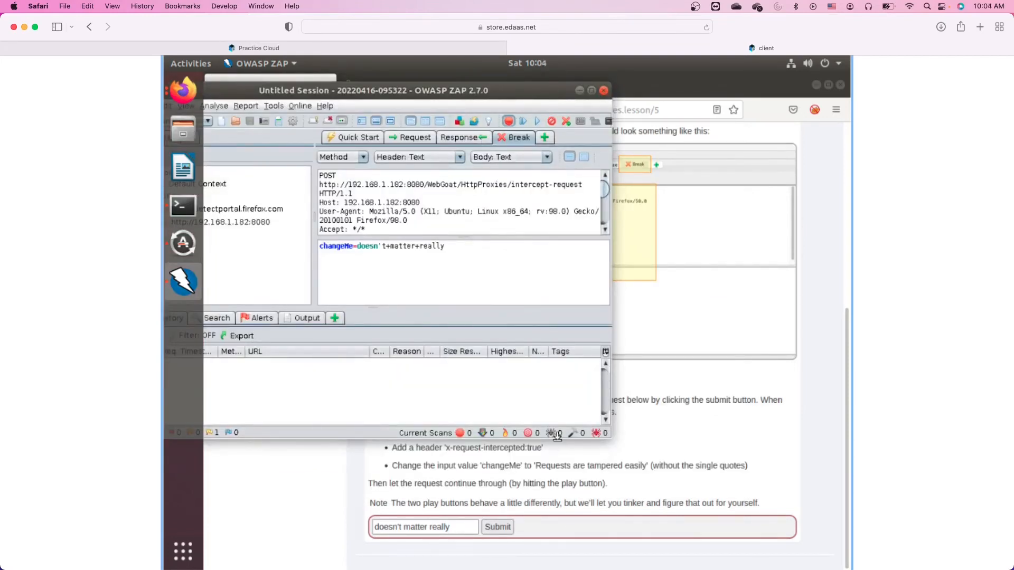
# Shorten the ZAP window from its bottom edge so the lesson instructions show beneath.
pyautogui.moveTo(557, 437); pyautogui.dragTo(552, 388)
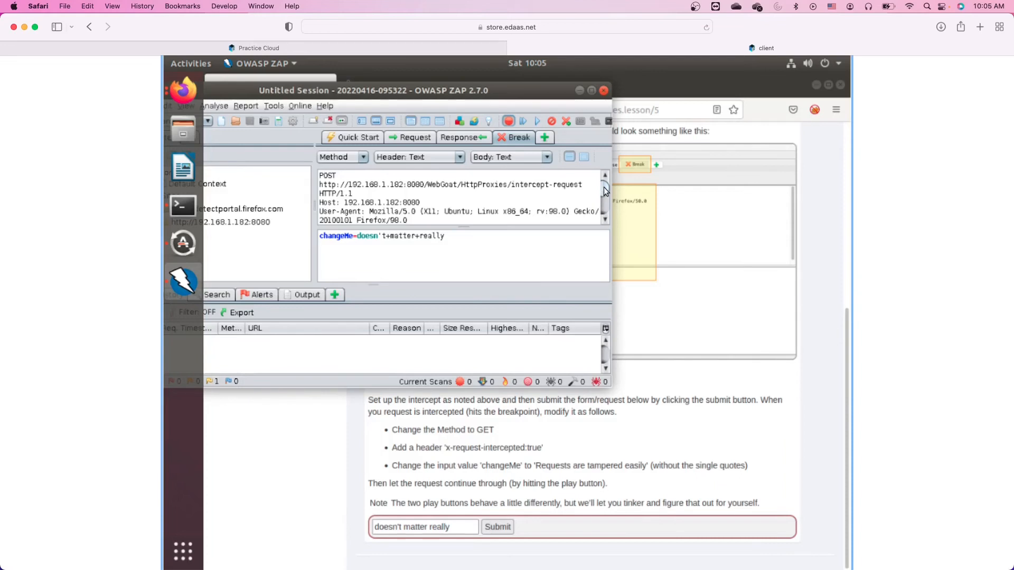
pyautogui.moveTo(605, 192); pyautogui.dragTo(565, 267)
pyautogui.scroll(-1, 571, 222)
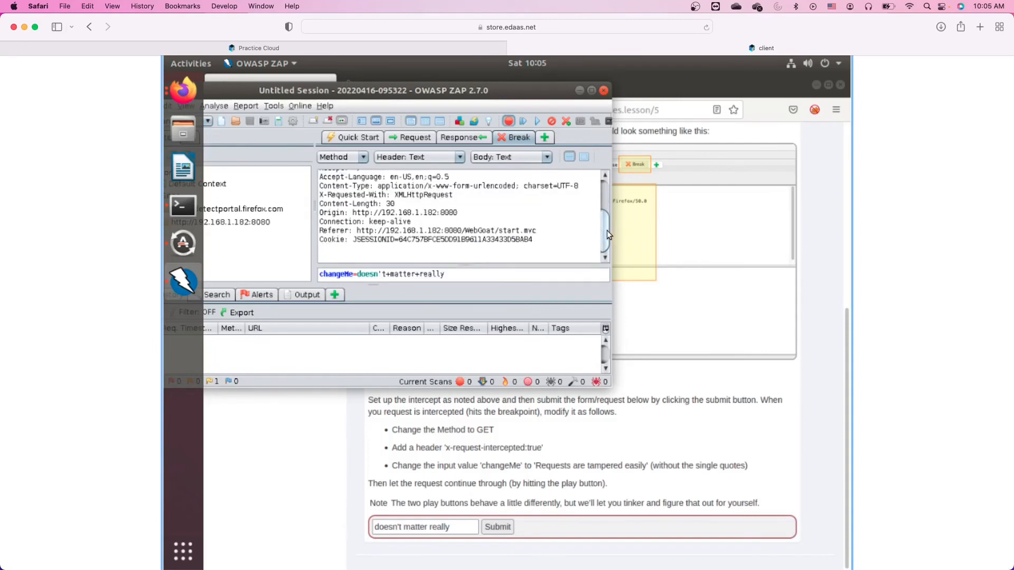
pyautogui.moveTo(607, 232)
pyautogui.mouseDown()
pyautogui.moveTo(605, 199)
pyautogui.moveTo(602, 230)
pyautogui.mouseUp()
pyautogui.scroll(3, 389, 209)
# Switch the held request's method from POST to GET, moving changeMe into the URL query.
pyautogui.click(363, 158)
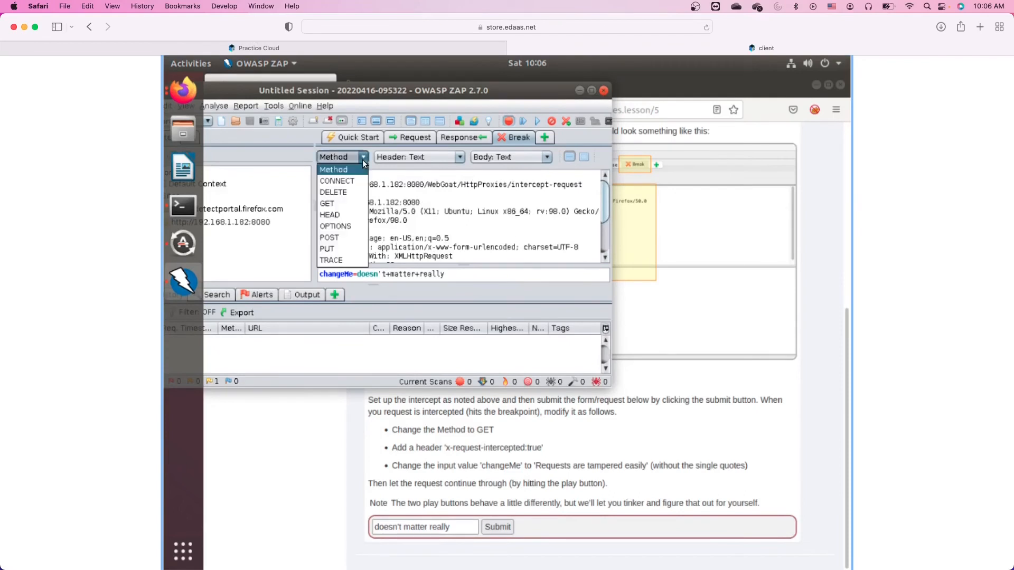
pyautogui.click(421, 201)
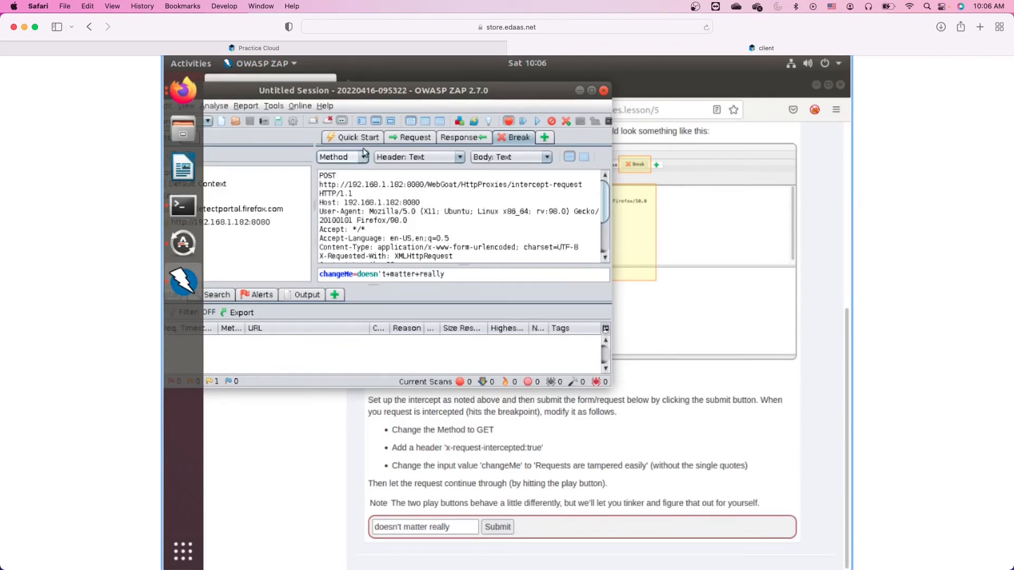
pyautogui.moveTo(363, 90); pyautogui.dragTo(430, 88)
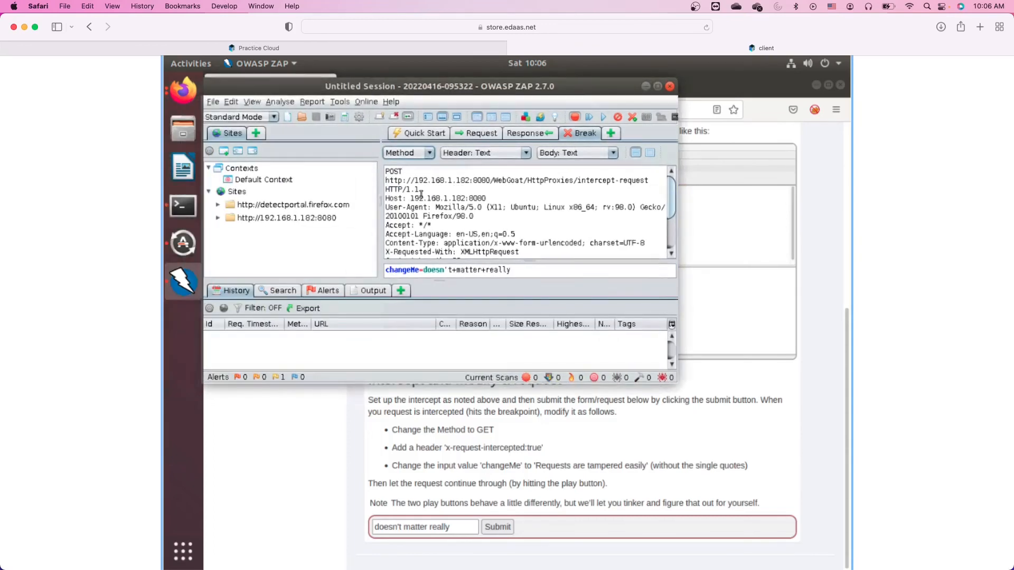
pyautogui.click(429, 153)
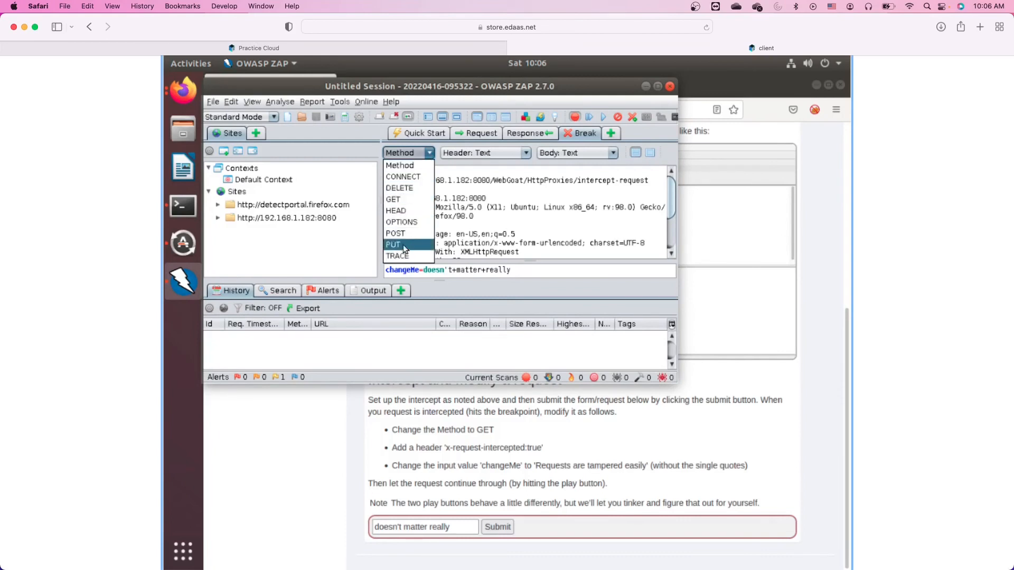
pyautogui.click(400, 200)
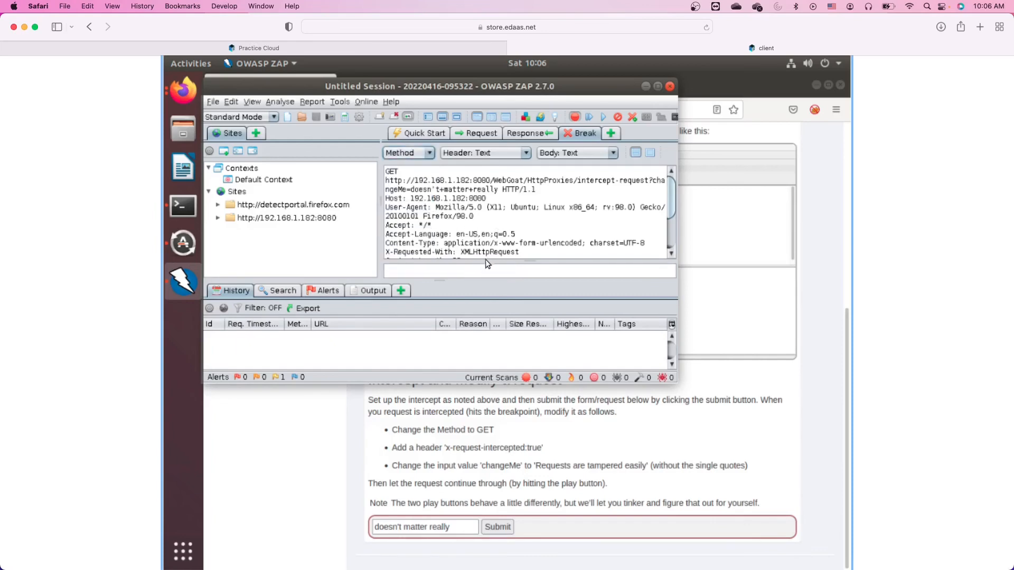
pyautogui.moveTo(486, 257); pyautogui.dragTo(431, 227)
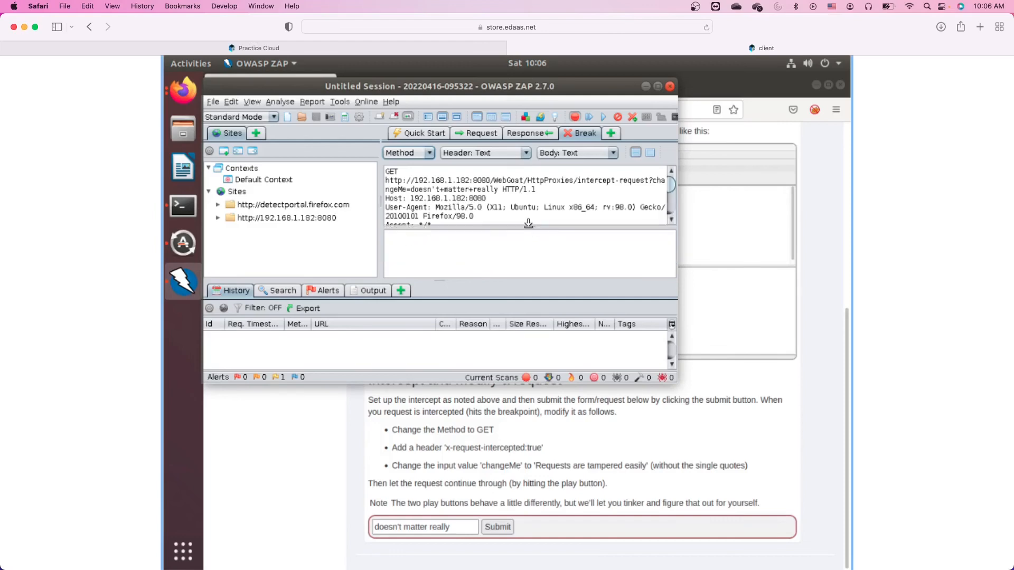
pyautogui.moveTo(530, 264); pyautogui.dragTo(531, 286)
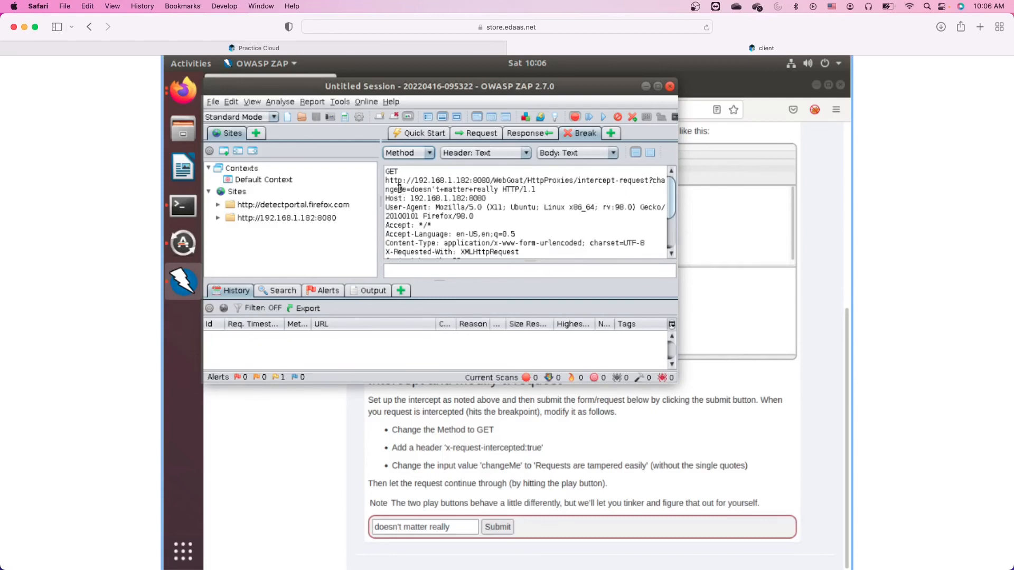
# Overwrite 'doesn't+matter+really' after changeMe= with Requests+are+tampered+easily, using + for each space.
pyautogui.click(411, 190)
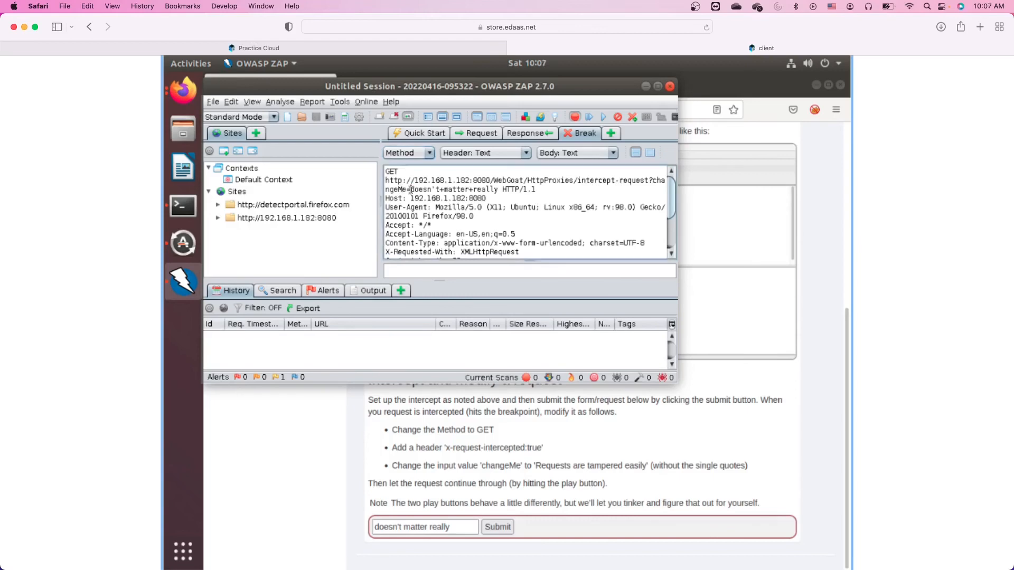
pyautogui.keyDown('shift'); pyautogui.click(498, 190); pyautogui.keyUp('shift')
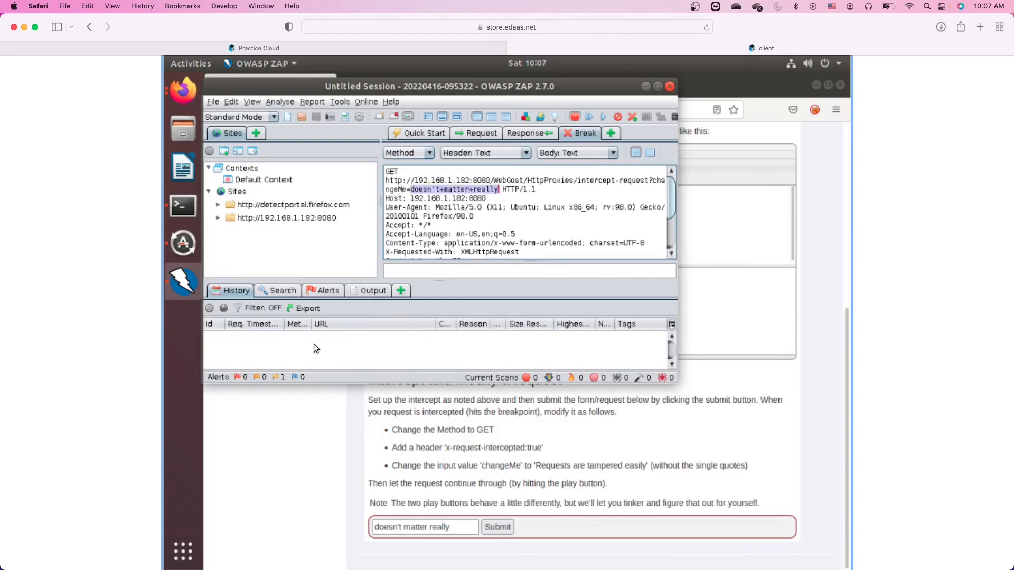
pyautogui.write('Requests')
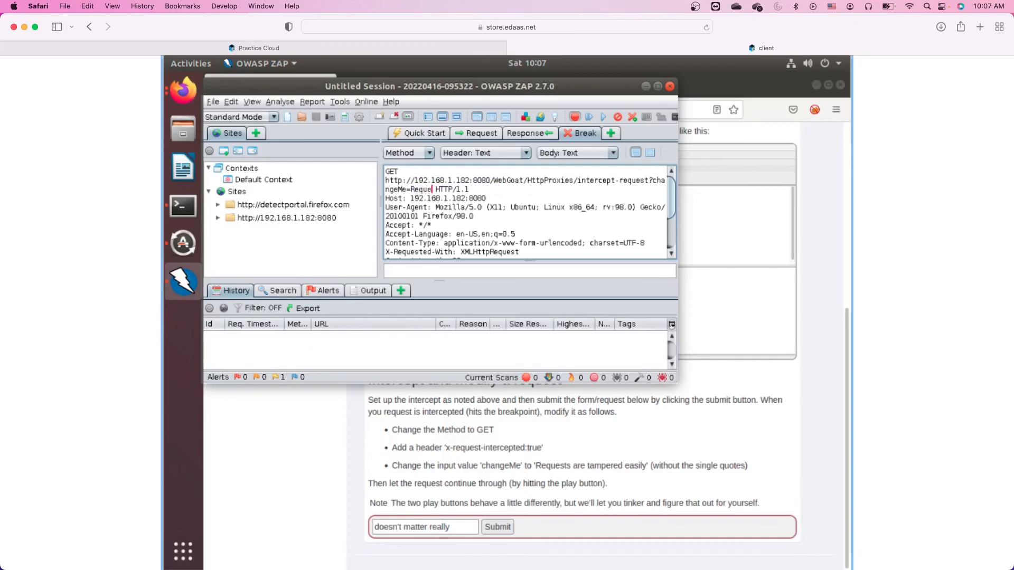
pyautogui.write(' are tampered easily')
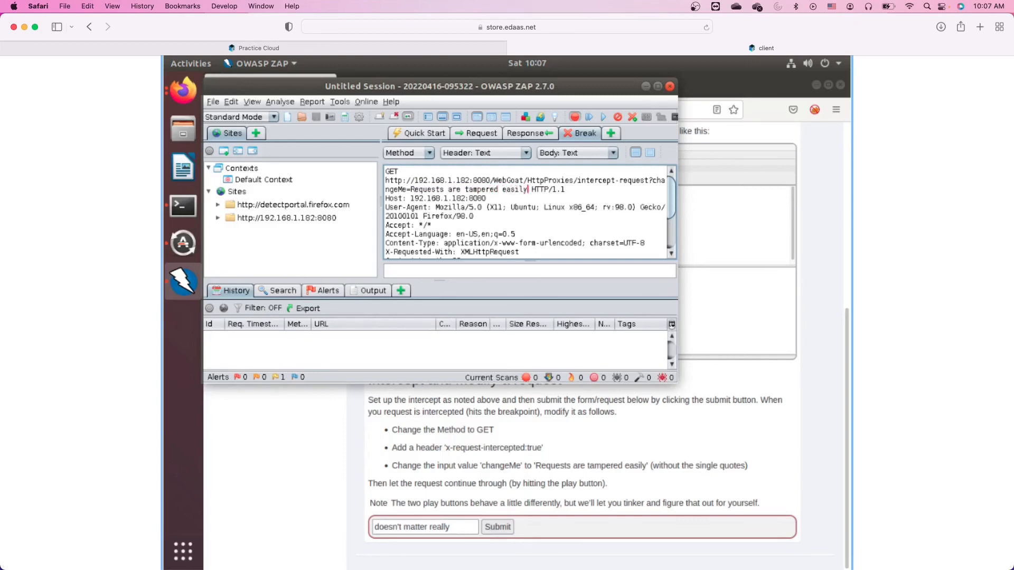
pyautogui.press('Left')
pyautogui.press('Left')
pyautogui.press('Left')
pyautogui.press('Left')
pyautogui.press('Left')
pyautogui.press('Left')
pyautogui.press('BackSpace')
pyautogui.write('+')
pyautogui.press('Left')
pyautogui.press('Left')
pyautogui.press('Left')
pyautogui.press('Left')
pyautogui.press('Left')
pyautogui.press('Left')
pyautogui.press('Left')
pyautogui.press('Left')
pyautogui.press('Left')
pyautogui.press('BackSpace')
pyautogui.write('+')
pyautogui.press('Left')
pyautogui.press('Left')
pyautogui.press('Left')
pyautogui.press('Left')
pyautogui.press('BackSpace')
pyautogui.write('+')
# Append the header line x-request-intercepted:true below X-Requested-With in the held request.
pyautogui.scroll(-1, 645, 223)
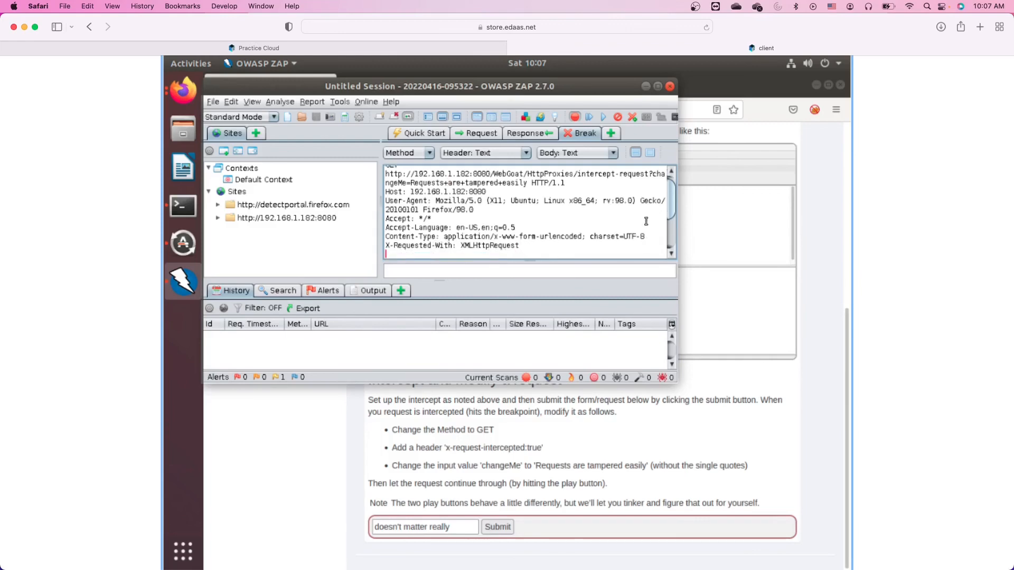
pyautogui.write('x-request-intercepted:true')
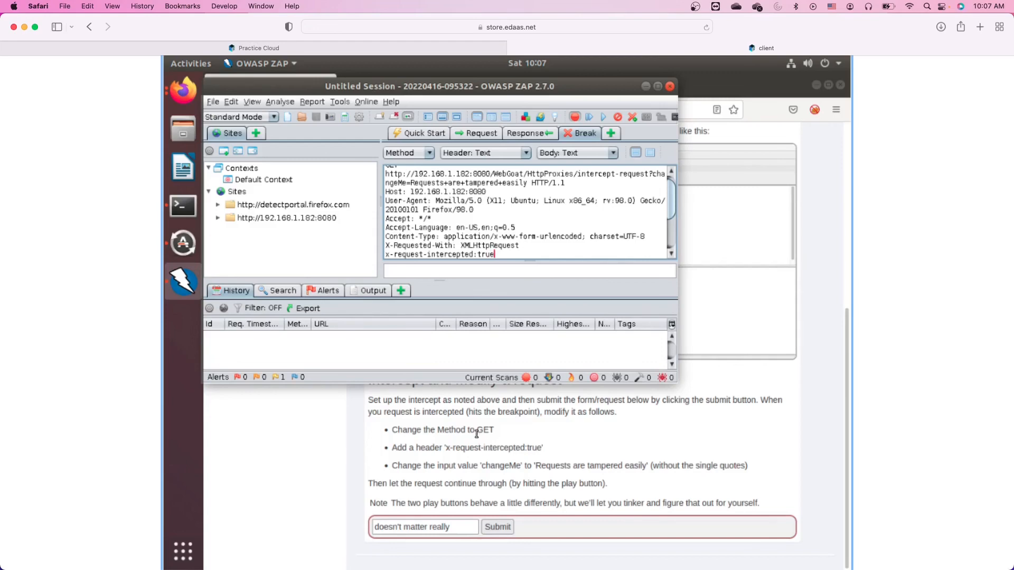
pyautogui.scroll(1, 444, 237)
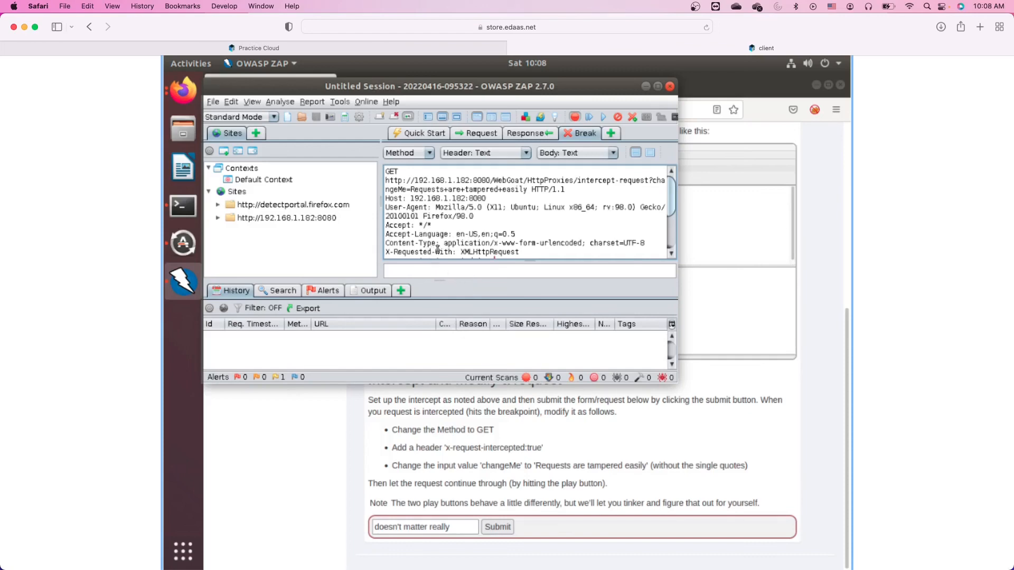
pyautogui.click(671, 253)
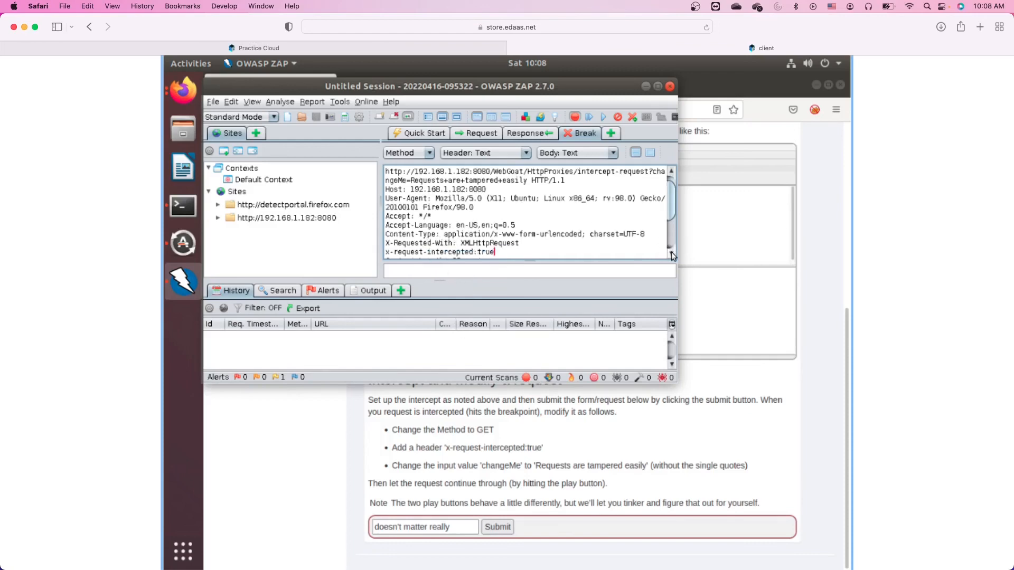
pyautogui.click(671, 253)
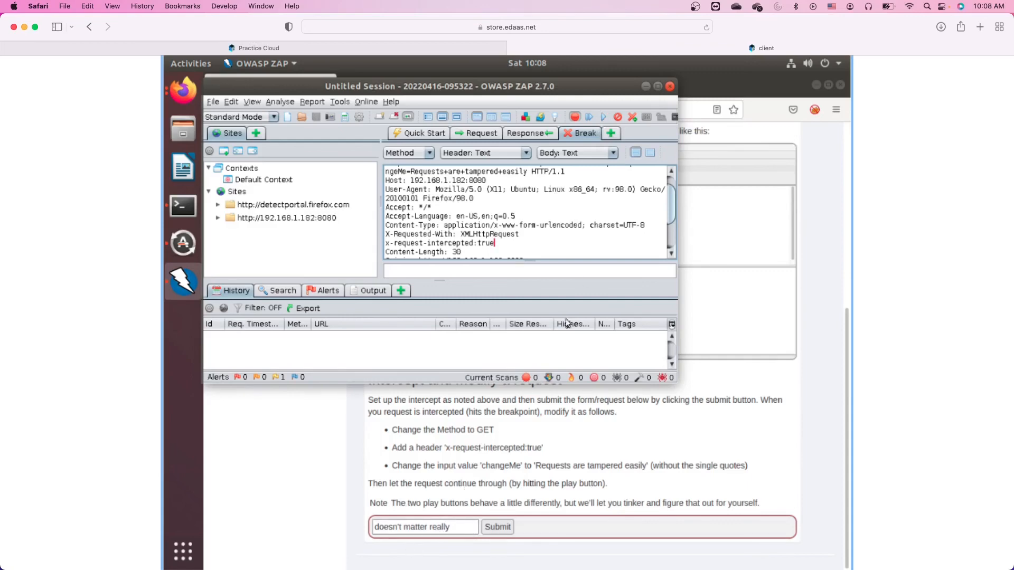
# Forward the tampered GET to WebGoat and bring the Firefox lesson window back to front.
pyautogui.click(603, 116)
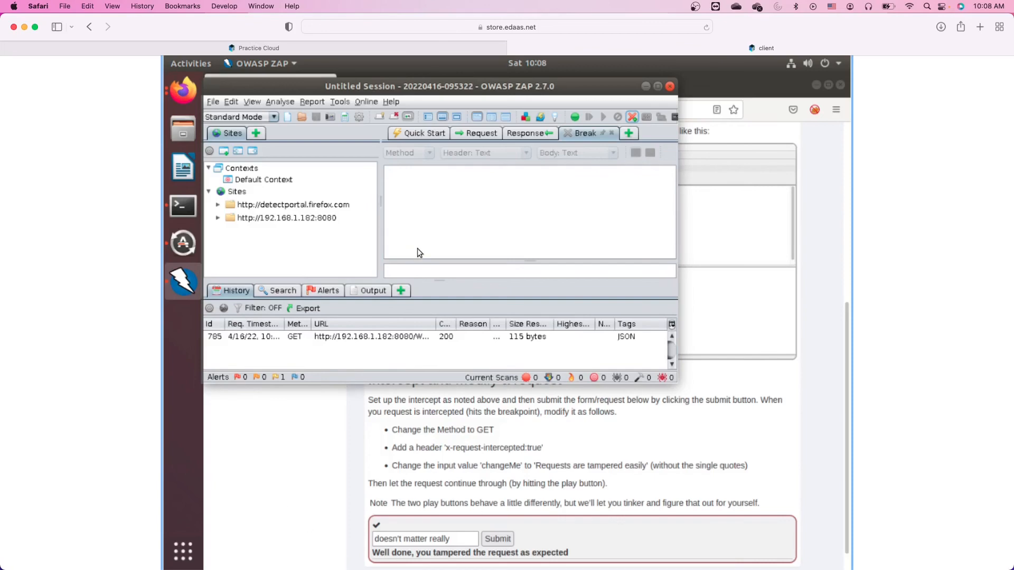
pyautogui.click(345, 424)
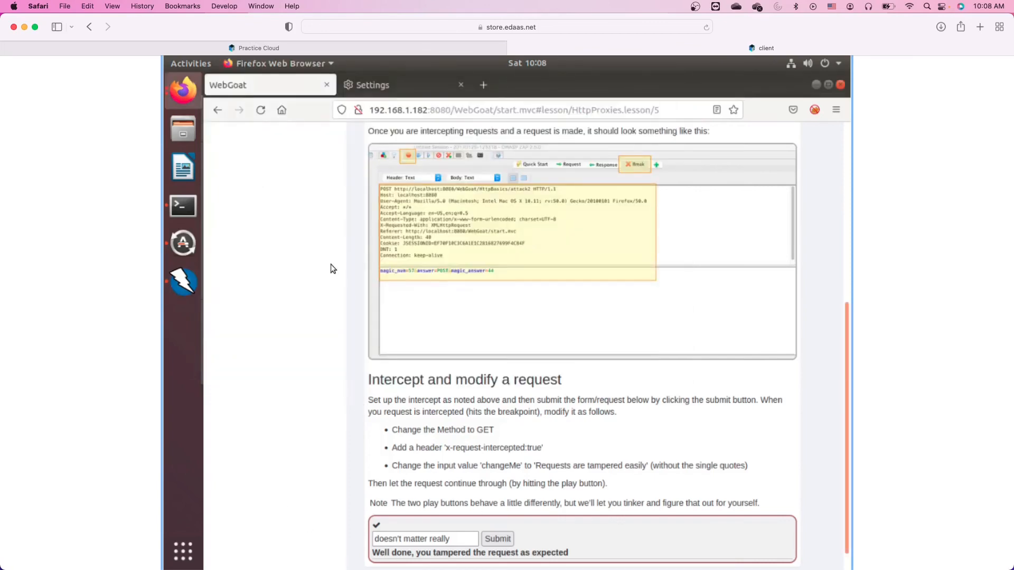
# Go to page 3 of the HTTP Basics lesson, the quiz on request method and magic number.
pyautogui.scroll(5, 331, 265)
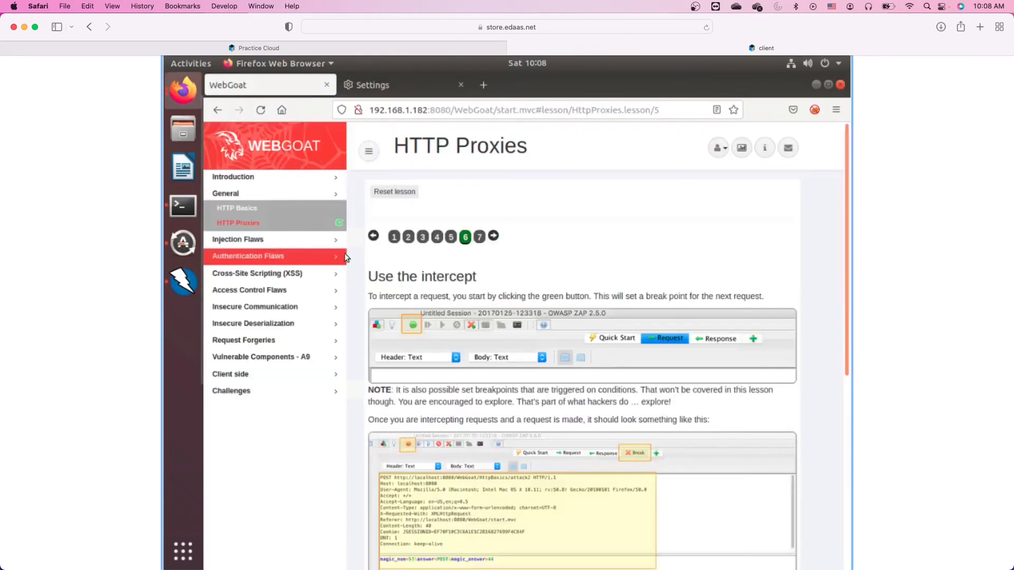
pyautogui.click(242, 207)
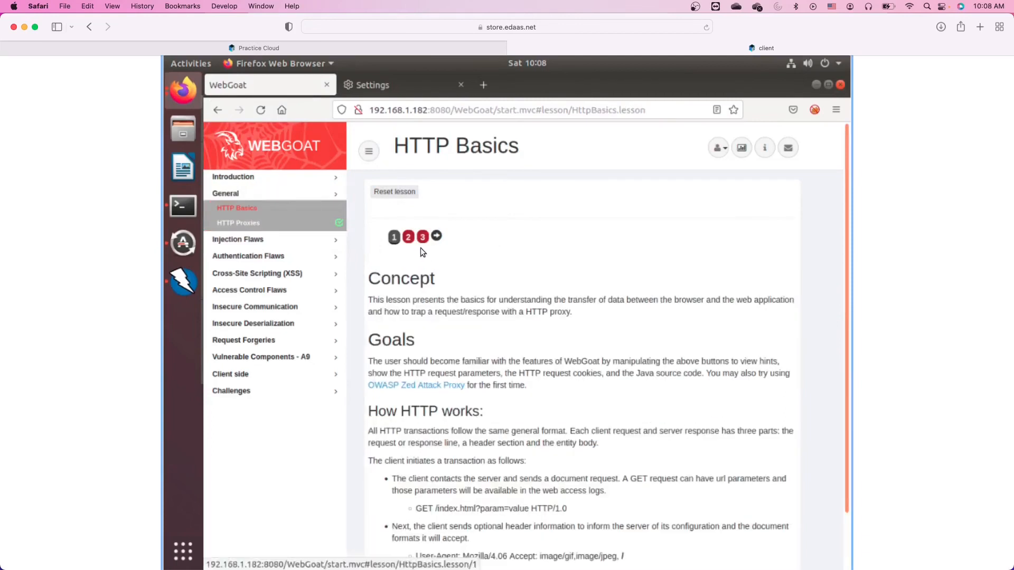
pyautogui.click(422, 237)
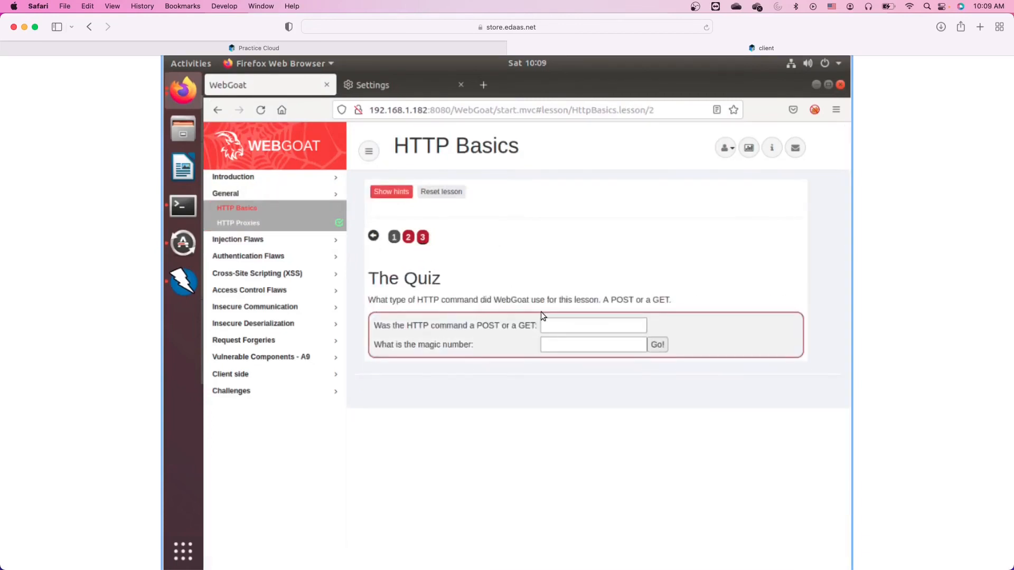